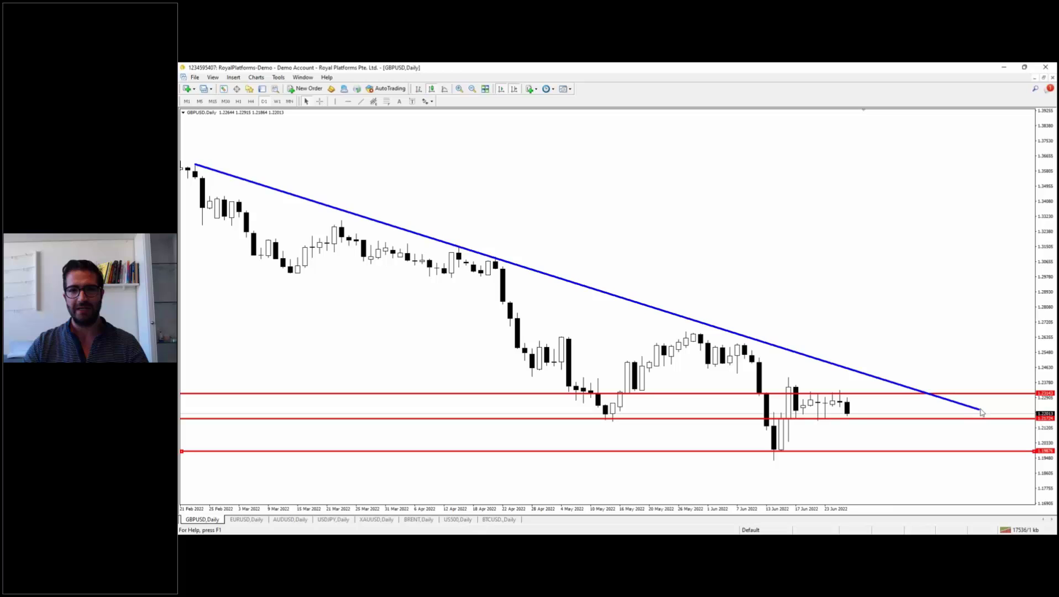
Inspect GBPUSD on the four-hour timeframe with a closer view of the red levels, and return to the daily timeframe
{"action": "left_click_drag", "start_coordinate": [978, 409], "coordinate": [968, 407]}
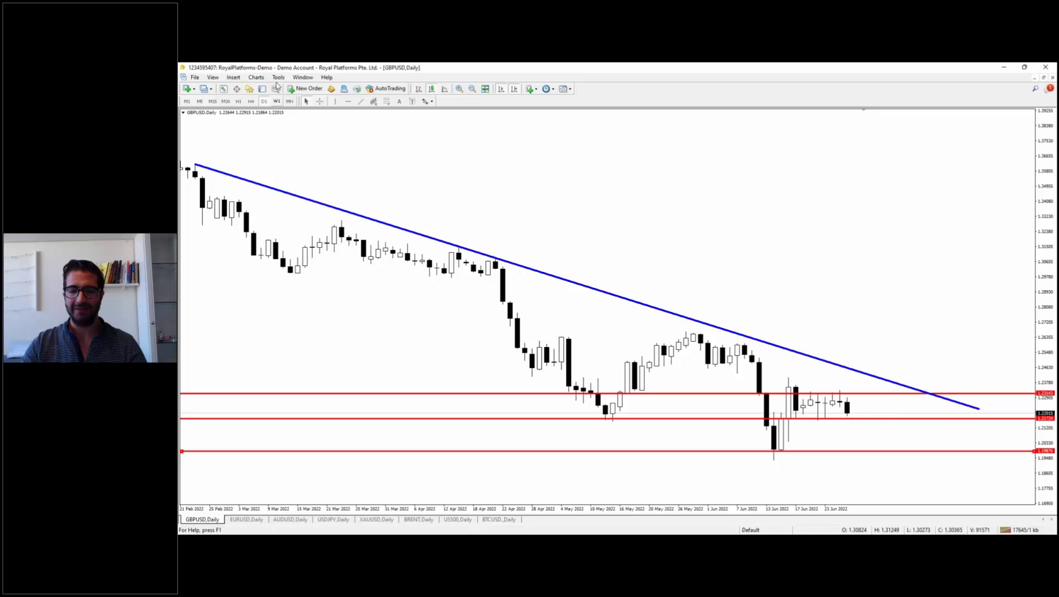
{"action": "left_click", "coordinate": [251, 100]}
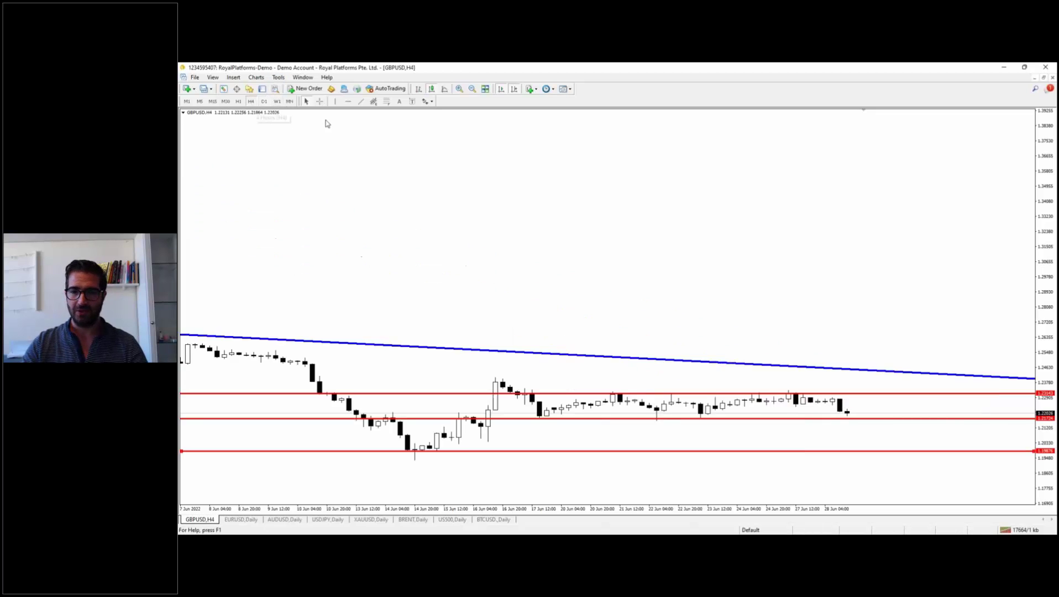
{"action": "key", "text": "plus"}
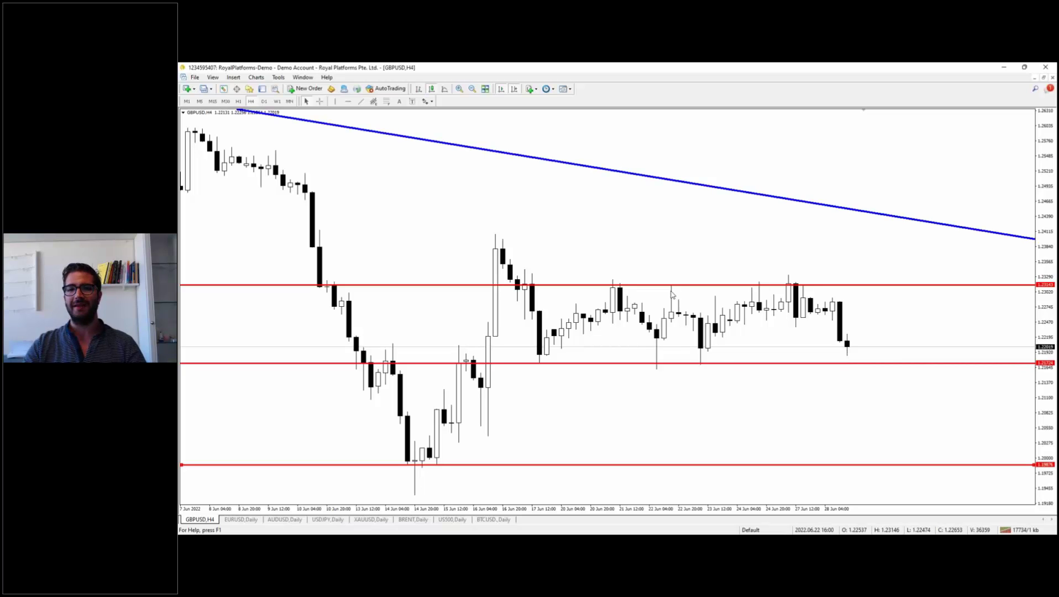
{"action": "left_click", "coordinate": [320, 101]}
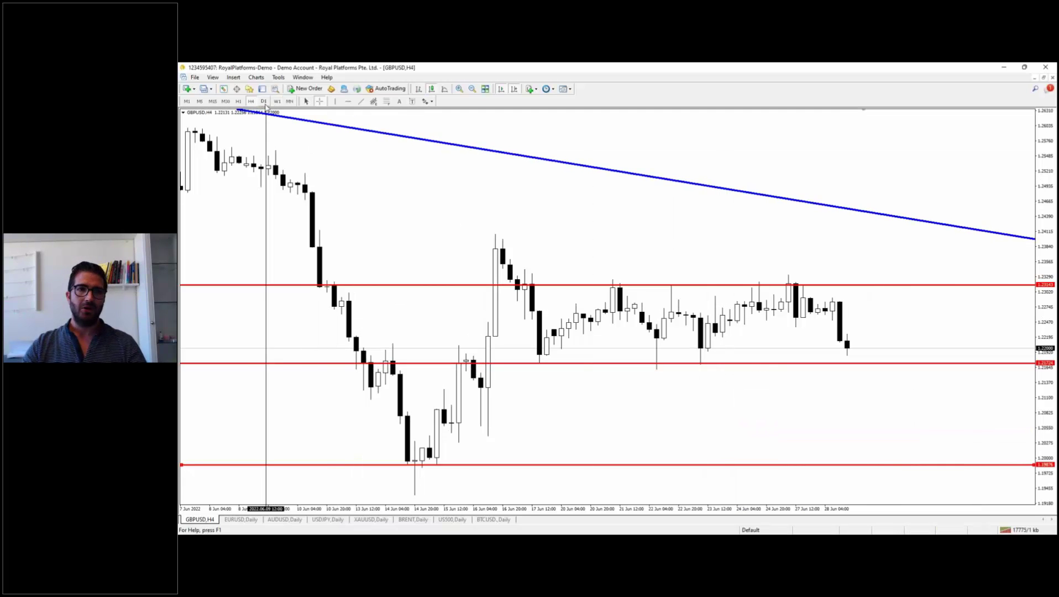
{"action": "left_click", "coordinate": [264, 102]}
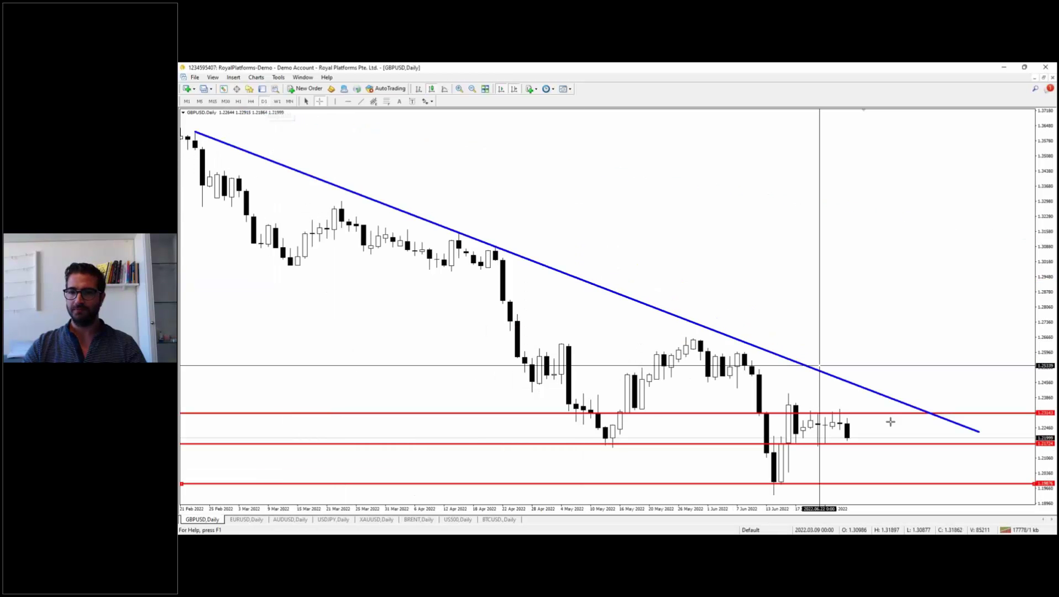
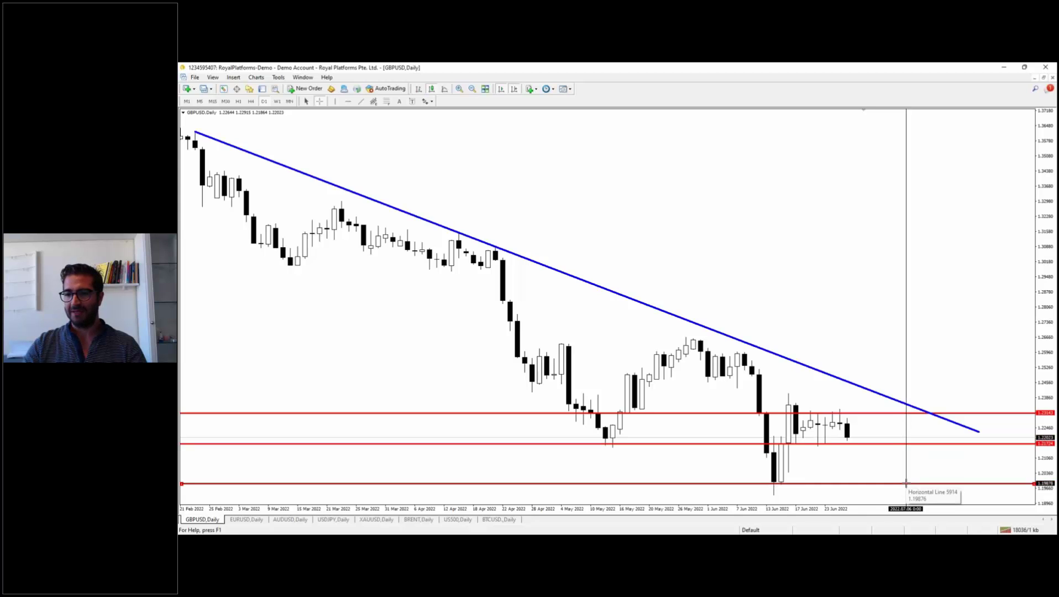
Open the EURUSD chart, check the latest daily candles with the crosshair, and change the timeframe to four hours
{"action": "left_click", "coordinate": [246, 519]}
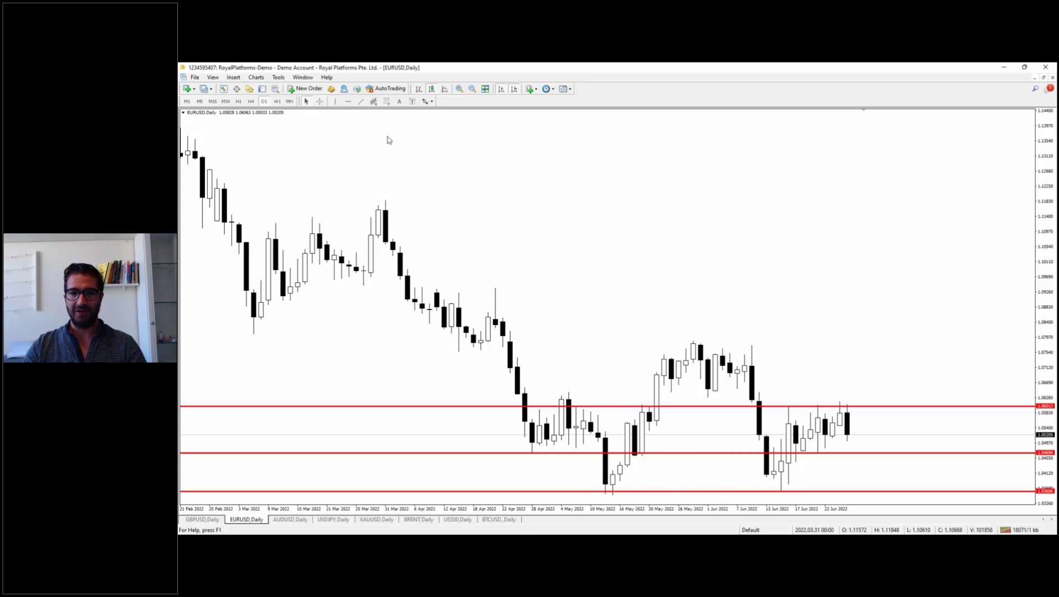
{"action": "left_click", "coordinate": [319, 101]}
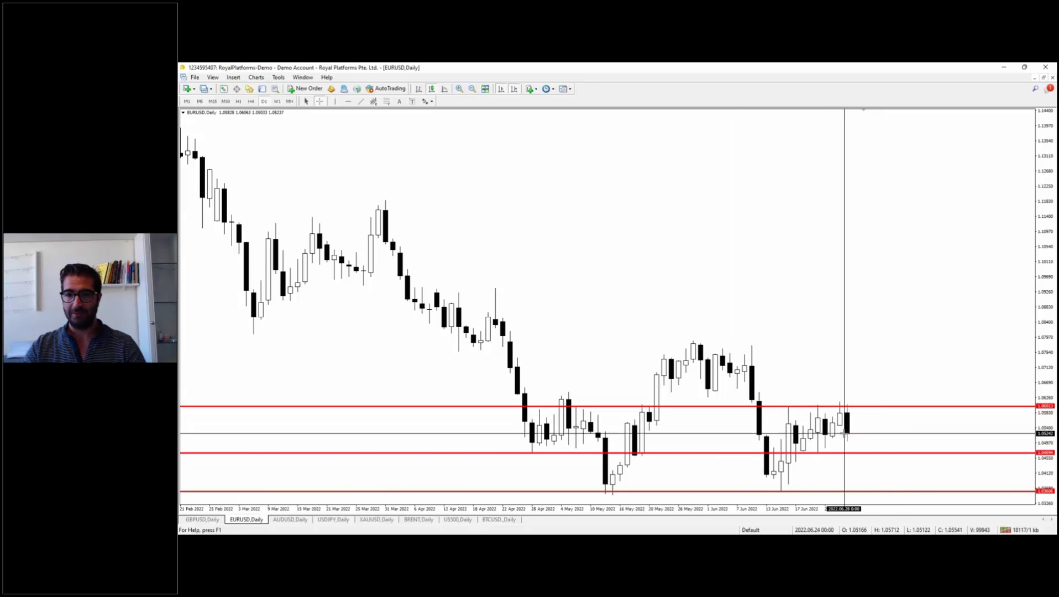
{"action": "left_click", "coordinate": [251, 101]}
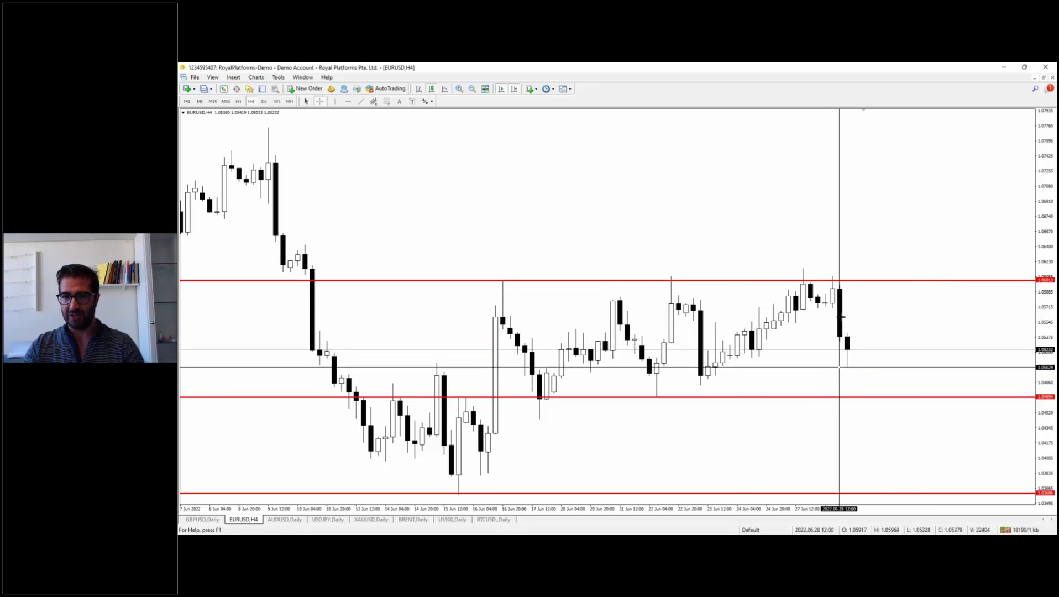
Draw a rectangle around the latest bearish candles just under the upper red level on the four-hour EURUSD chart
{"action": "left_click", "coordinate": [233, 76]}
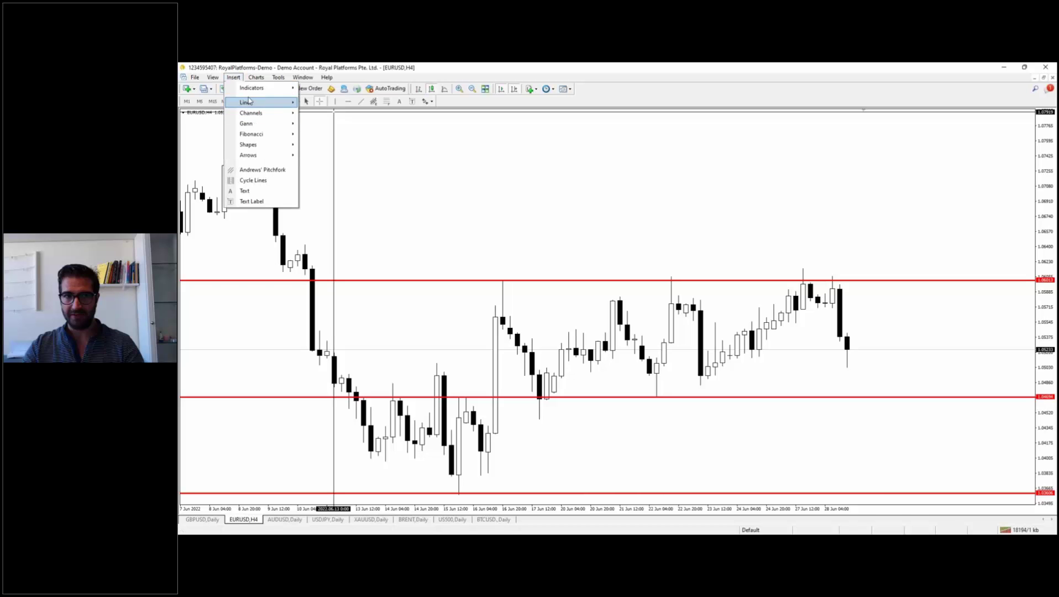
{"action": "mouse_move", "coordinate": [254, 144]}
{"action": "left_click", "coordinate": [318, 150]}
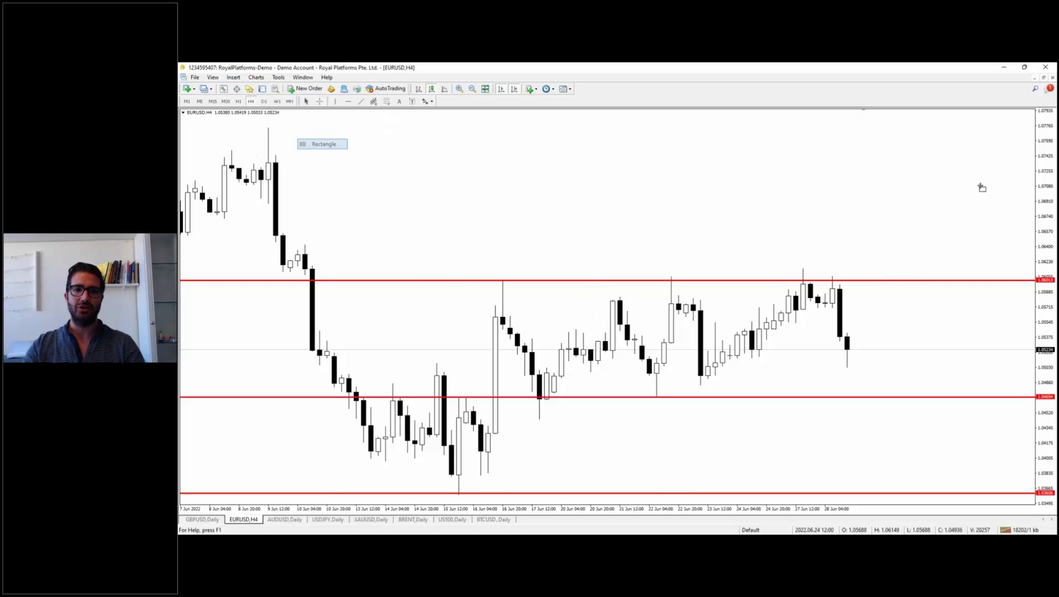
{"action": "mouse_move", "coordinate": [823, 265]}
{"action": "left_mouse_down"}
{"action": "mouse_move", "coordinate": [863, 323]}
{"action": "mouse_move", "coordinate": [843, 343]}
{"action": "left_mouse_up"}
{"action": "right_click", "coordinate": [842, 344]}
{"action": "left_click", "coordinate": [842, 344]}
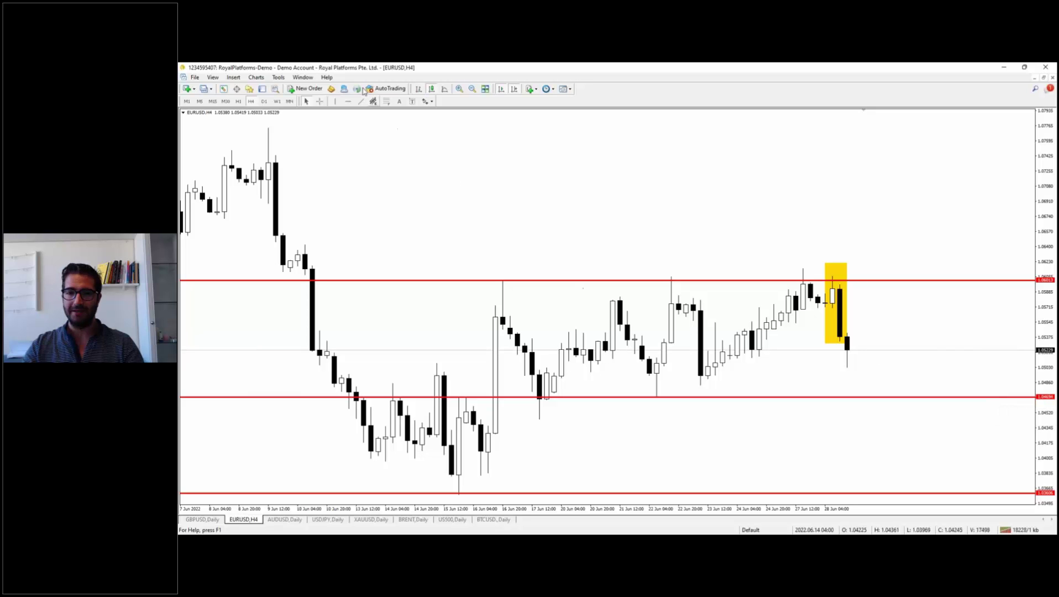
On daily EURUSD, draw a rising trend line from the mid-June low and a flat trend line along the recent highs
{"action": "left_click", "coordinate": [264, 102]}
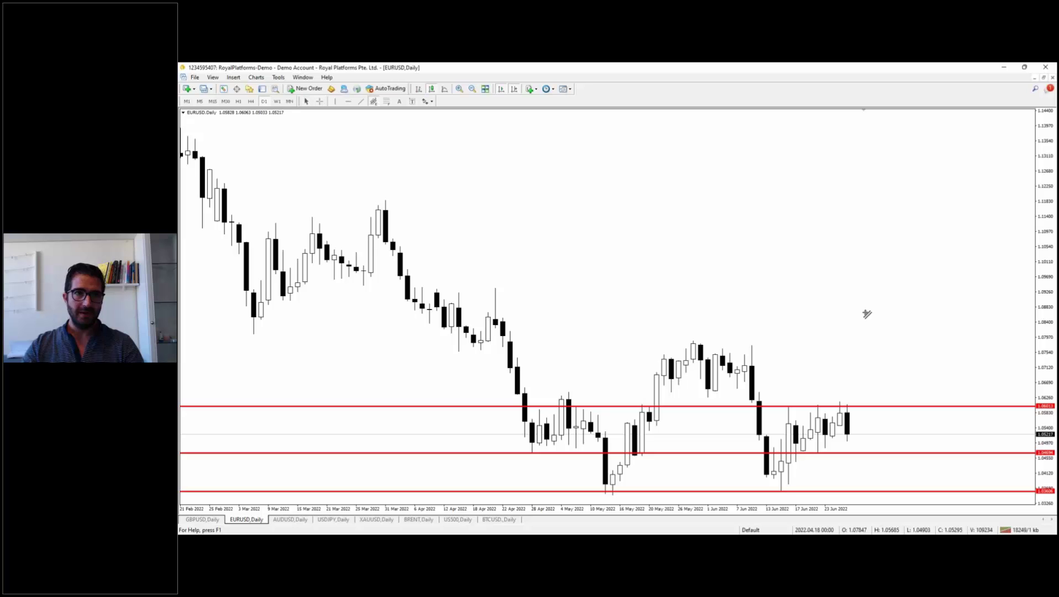
{"action": "left_click_drag", "start_coordinate": [781, 491], "coordinate": [854, 419]}
{"action": "left_click", "coordinate": [360, 101]}
{"action": "left_click_drag", "start_coordinate": [846, 406], "coordinate": [854, 405]}
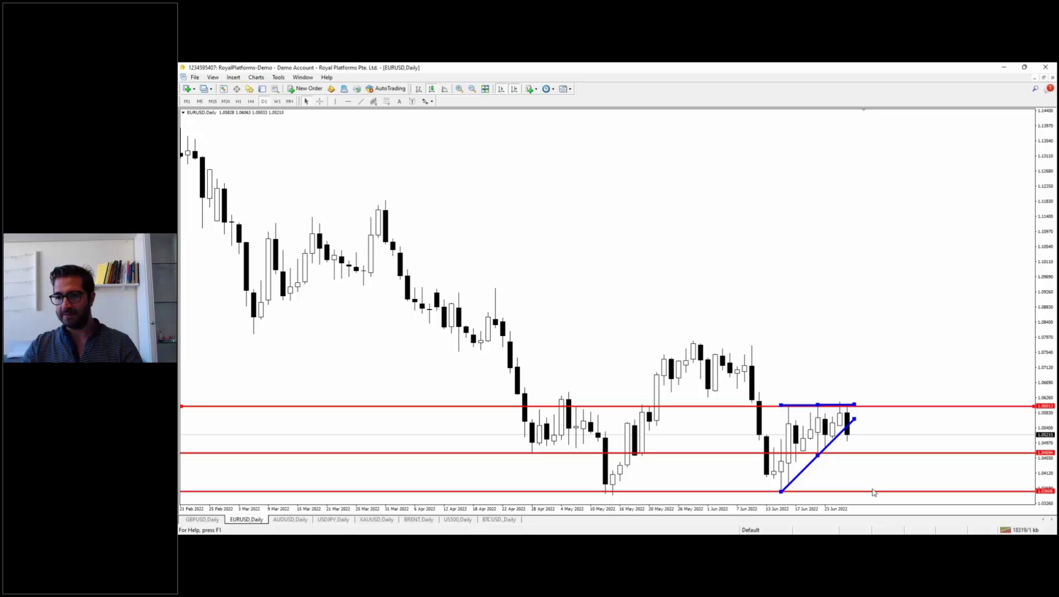
Level the blue trend line along the recent EURUSD highs so it runs horizontally
{"action": "left_click", "coordinate": [460, 89]}
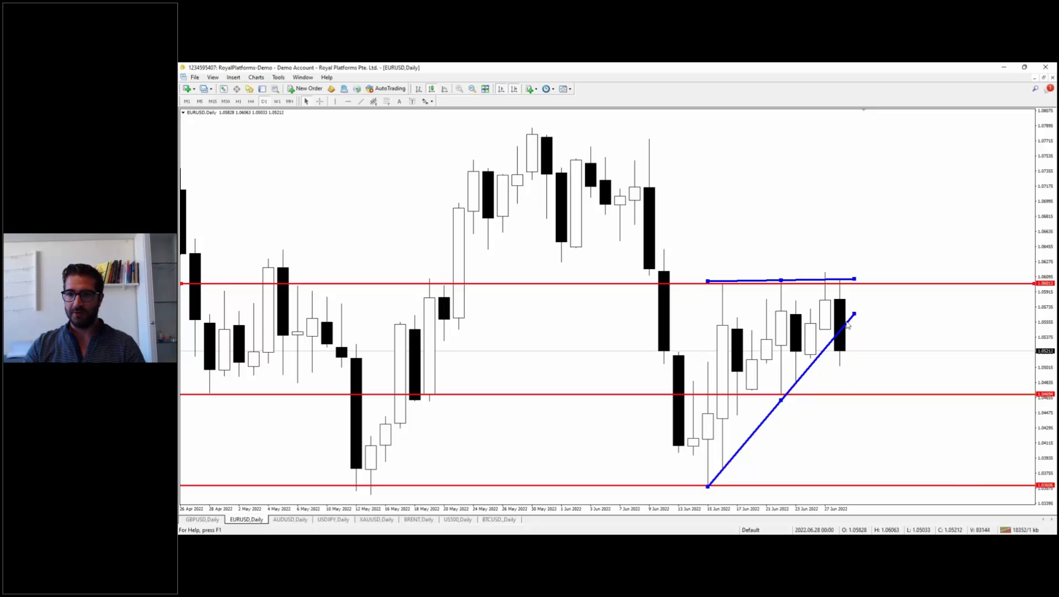
{"action": "left_click", "coordinate": [859, 276]}
{"action": "left_click", "coordinate": [853, 285]}
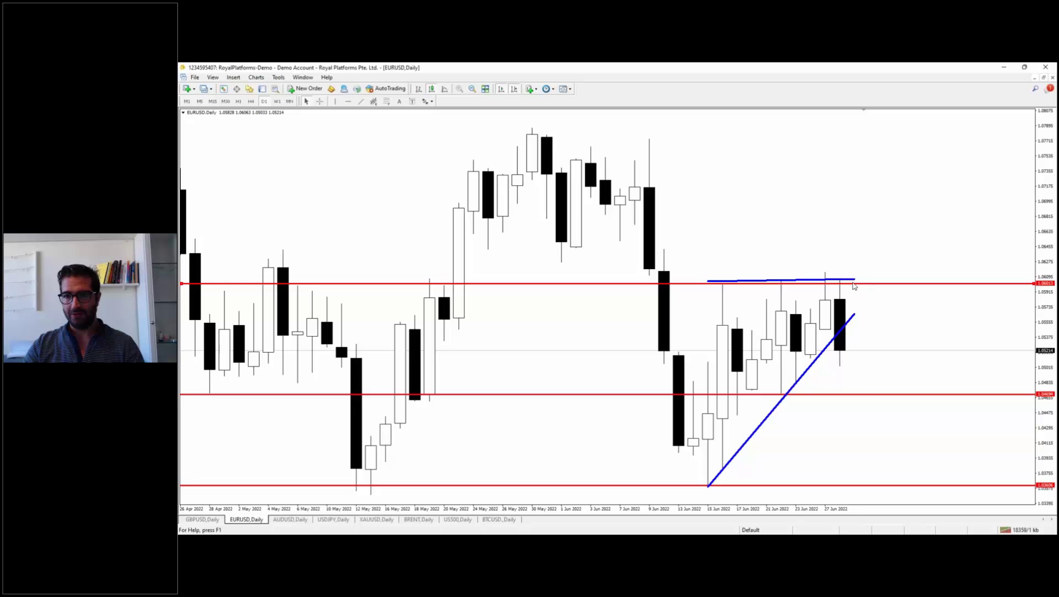
{"action": "double_click", "coordinate": [855, 281]}
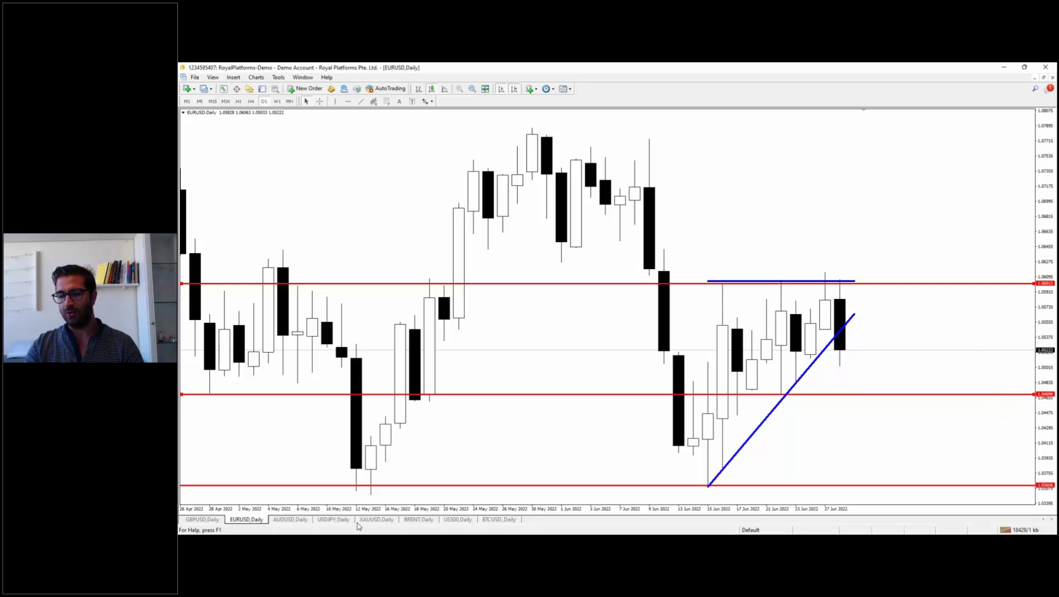
Open the AUDUSD daily chart
{"action": "left_click", "coordinate": [294, 520]}
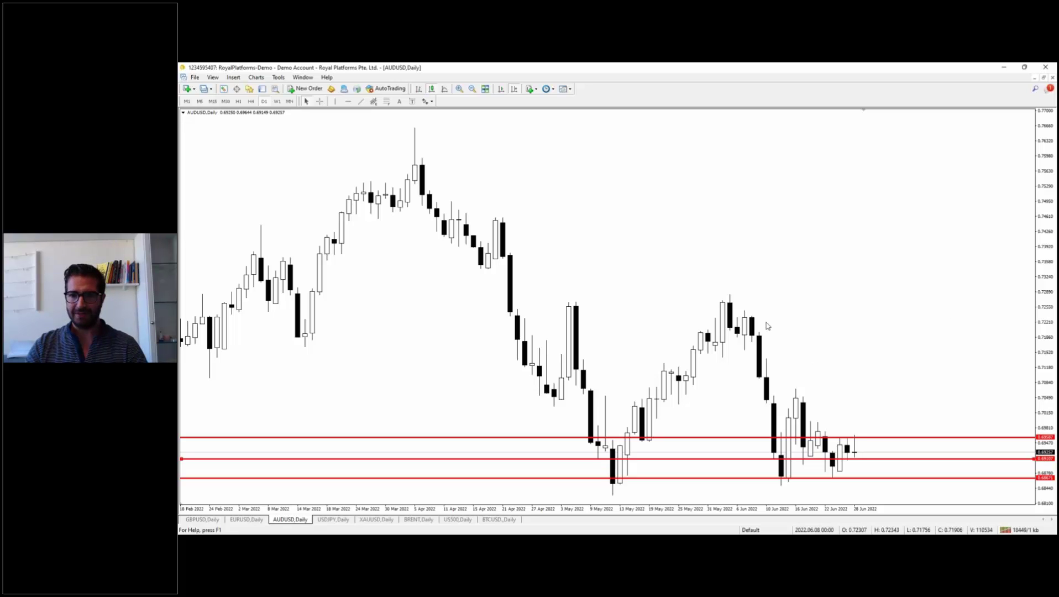
{"action": "left_click", "coordinate": [361, 102]}
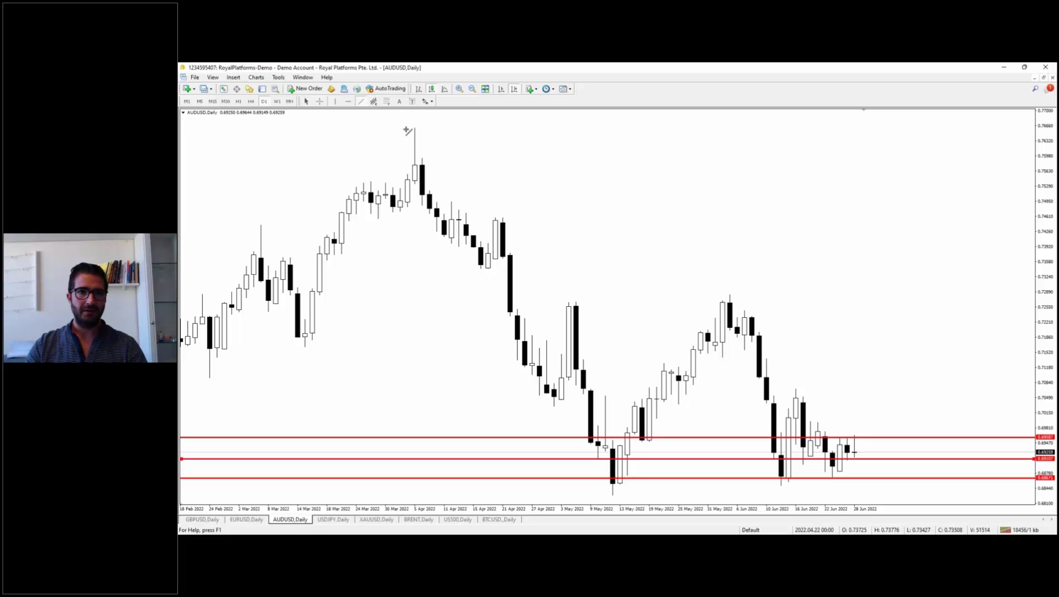
{"action": "left_click_drag", "start_coordinate": [797, 411], "coordinate": [796, 389]}
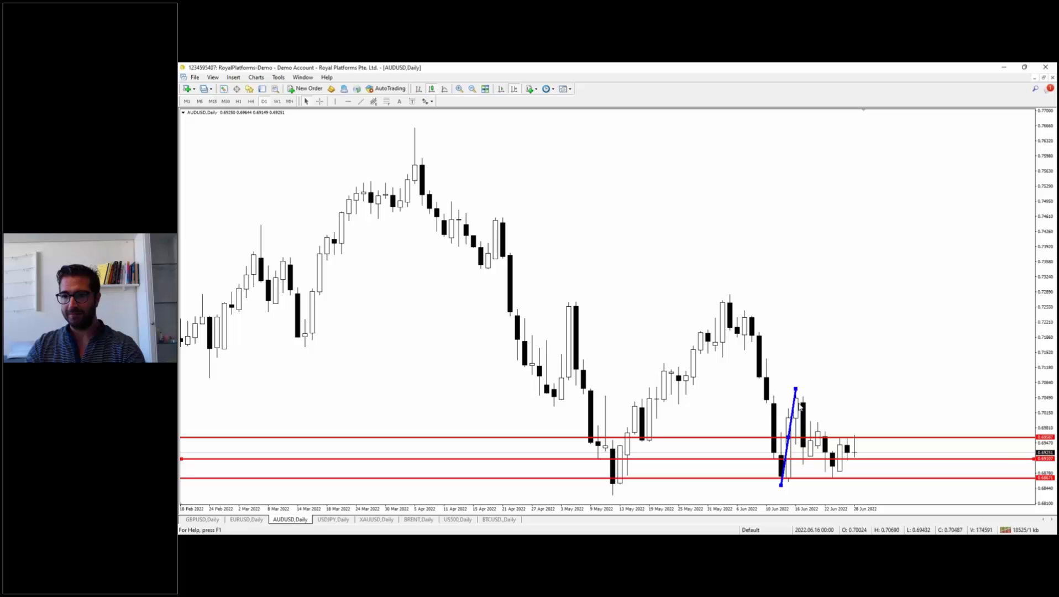
{"action": "key", "text": "Delete"}
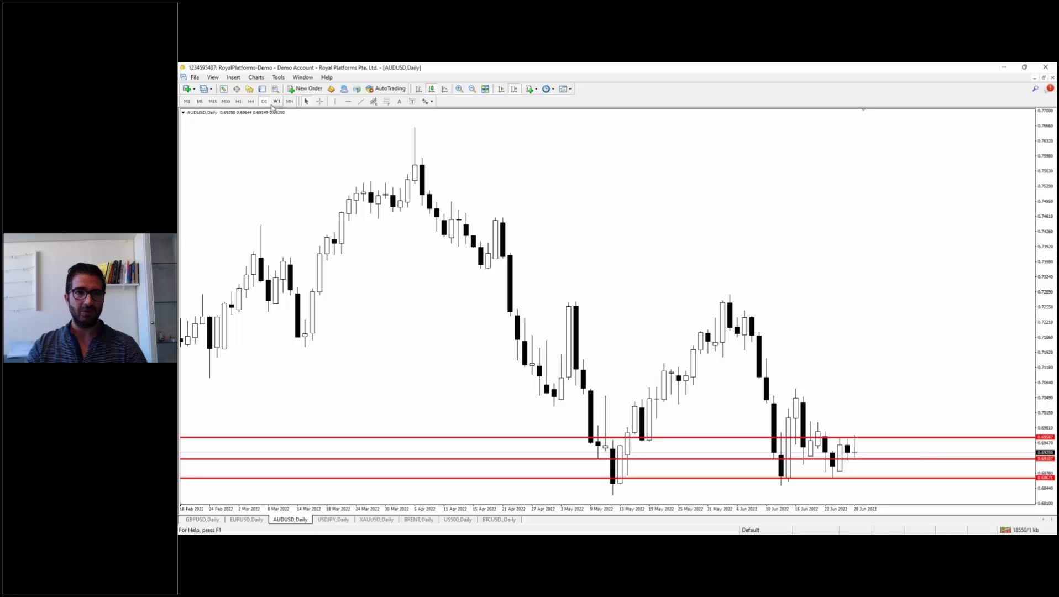
View AUDUSD on the four-hour timeframe and compare it with the EURUSD and GBPUSD daily charts
{"action": "left_click", "coordinate": [251, 102]}
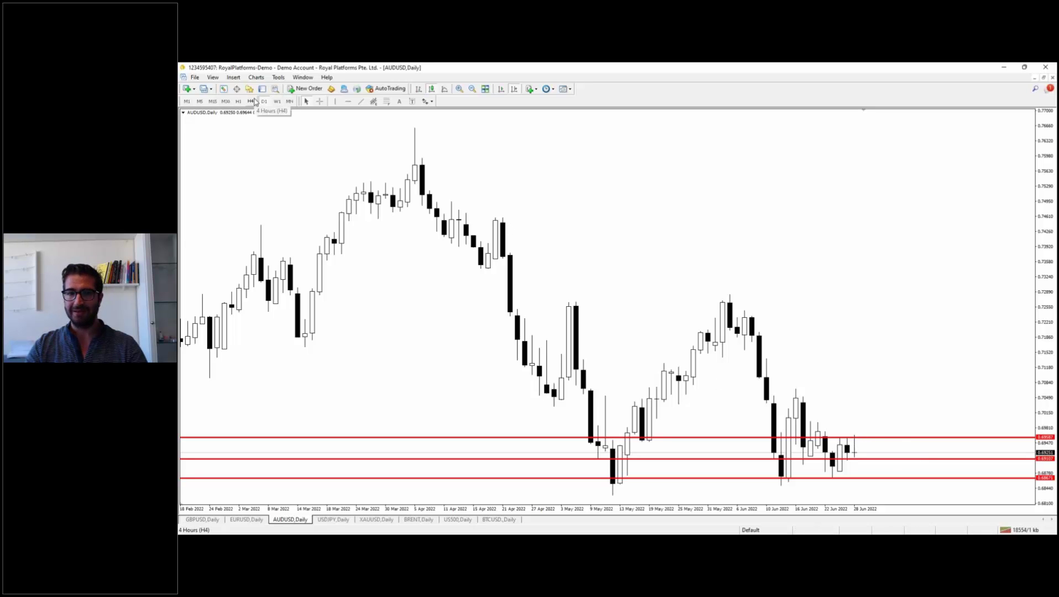
{"action": "left_click", "coordinate": [501, 89]}
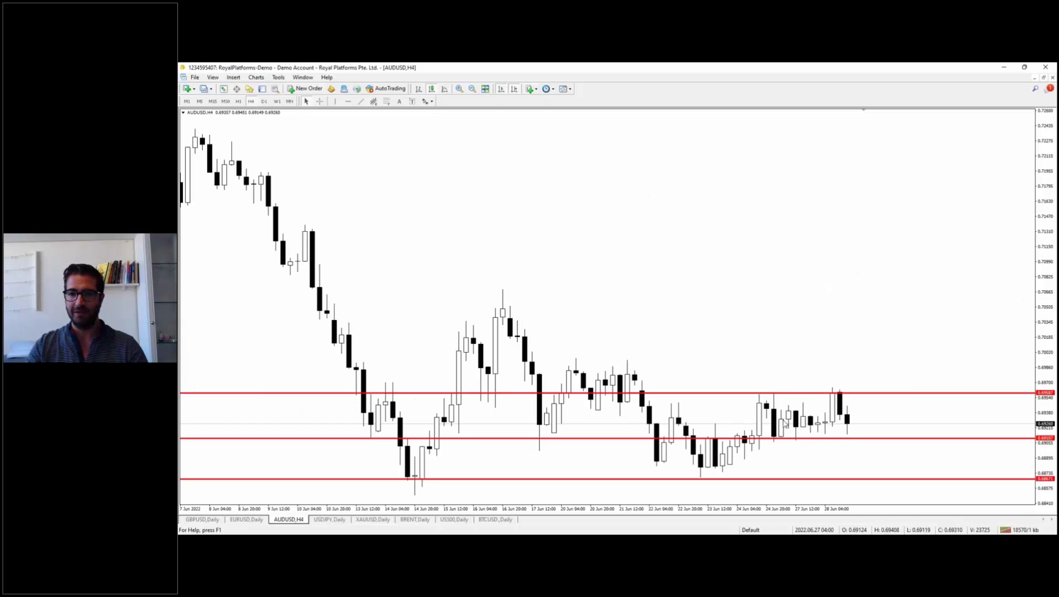
{"action": "left_click", "coordinate": [246, 520]}
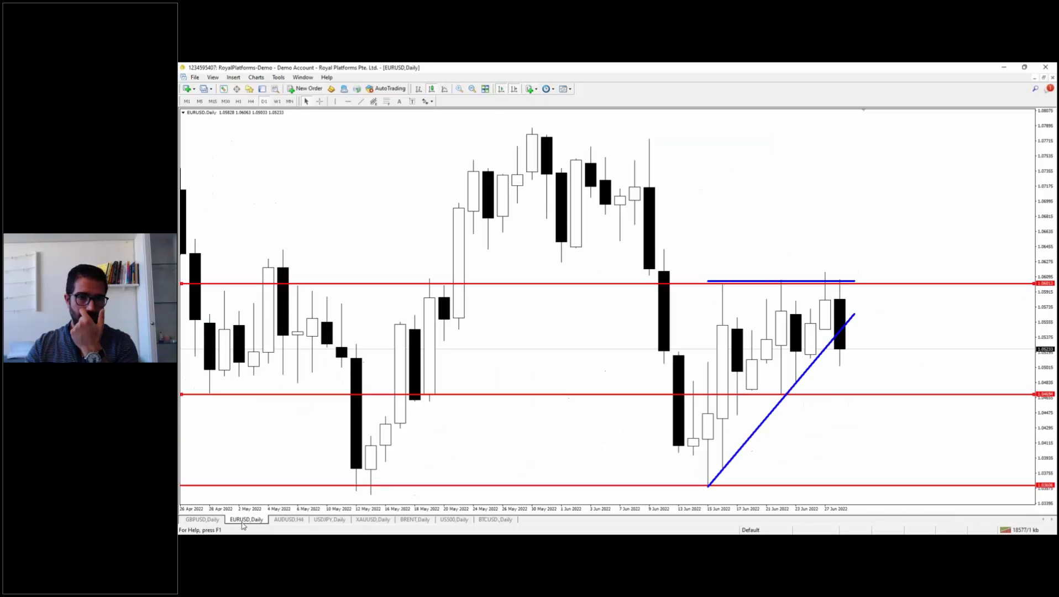
{"action": "left_click", "coordinate": [220, 521]}
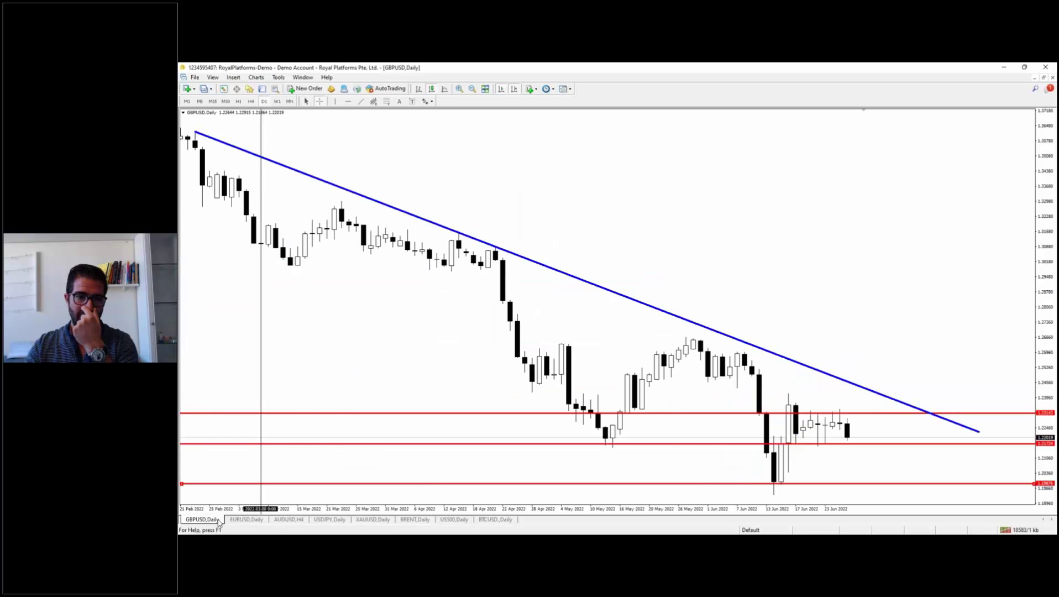
{"action": "left_click", "coordinate": [292, 521]}
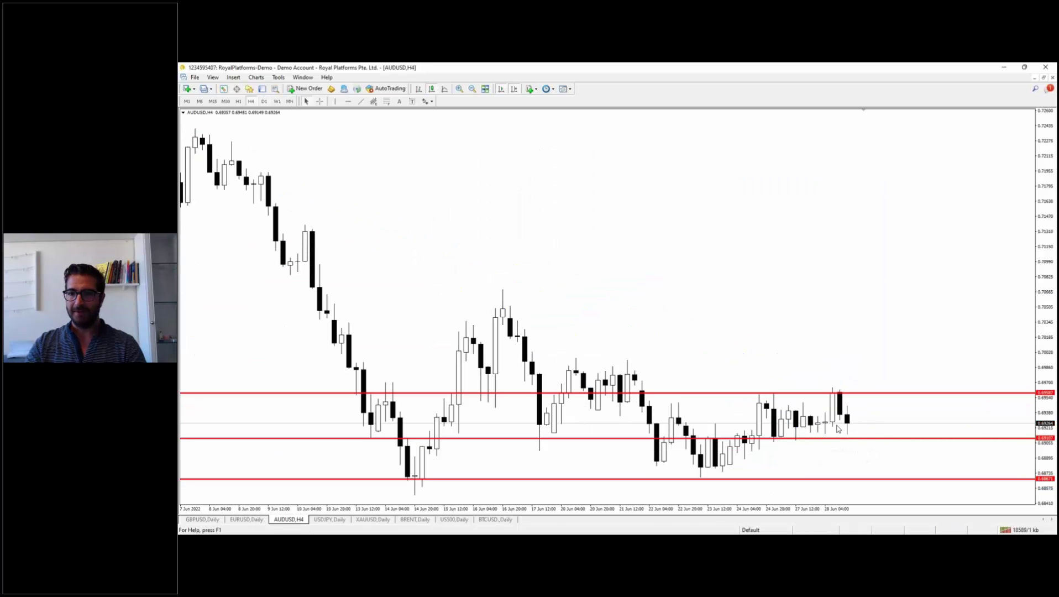
{"action": "mouse_move", "coordinate": [824, 427]}
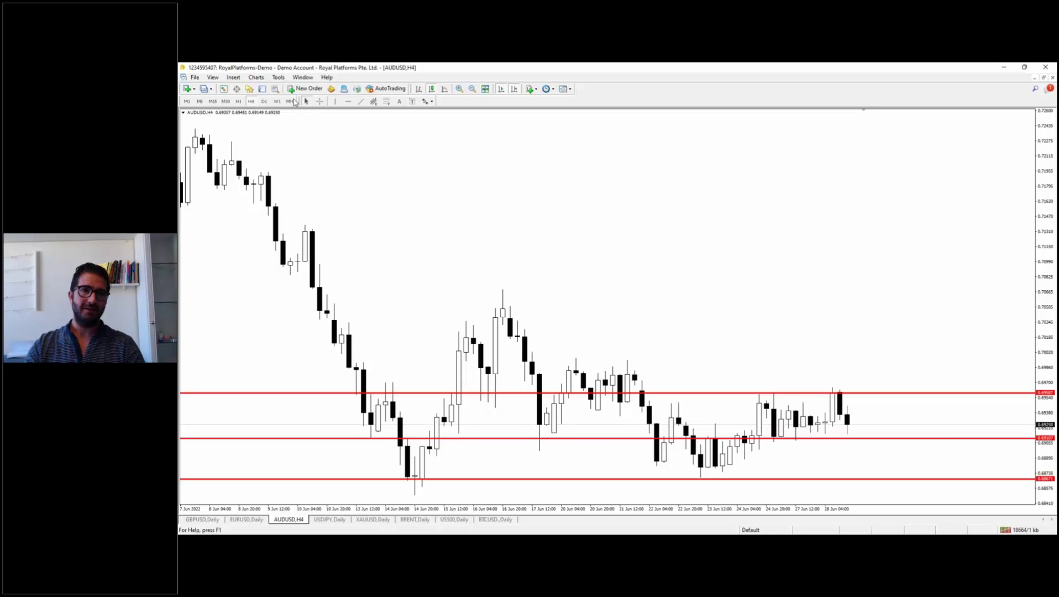
Return AUDUSD to the daily timeframe and examine the lowest red support level with the crosshair
{"action": "left_click", "coordinate": [264, 102]}
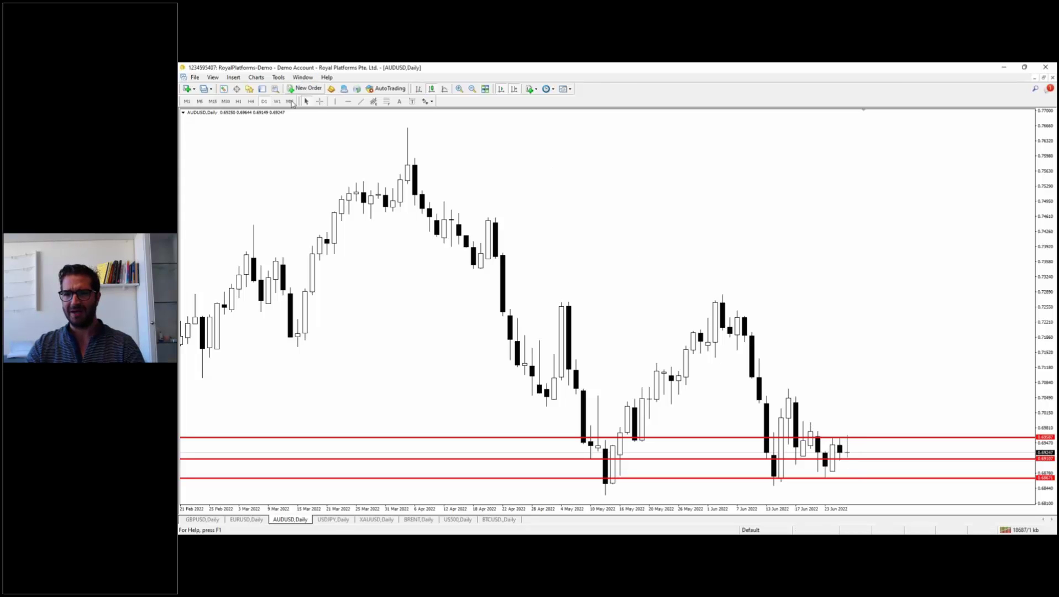
{"action": "left_click", "coordinate": [320, 102]}
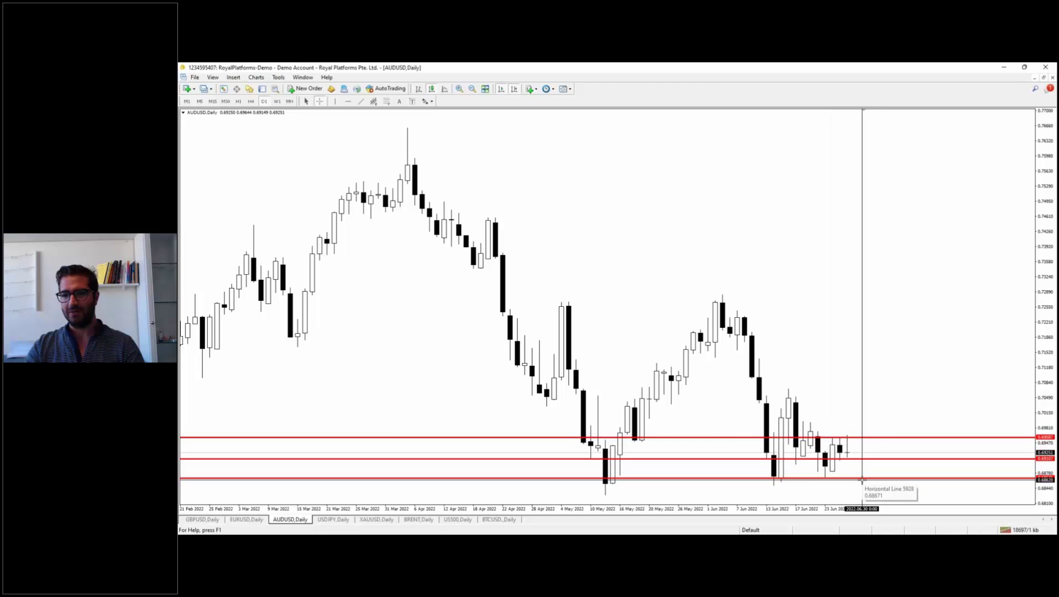
{"action": "left_click_drag", "start_coordinate": [864, 479], "coordinate": [866, 479]}
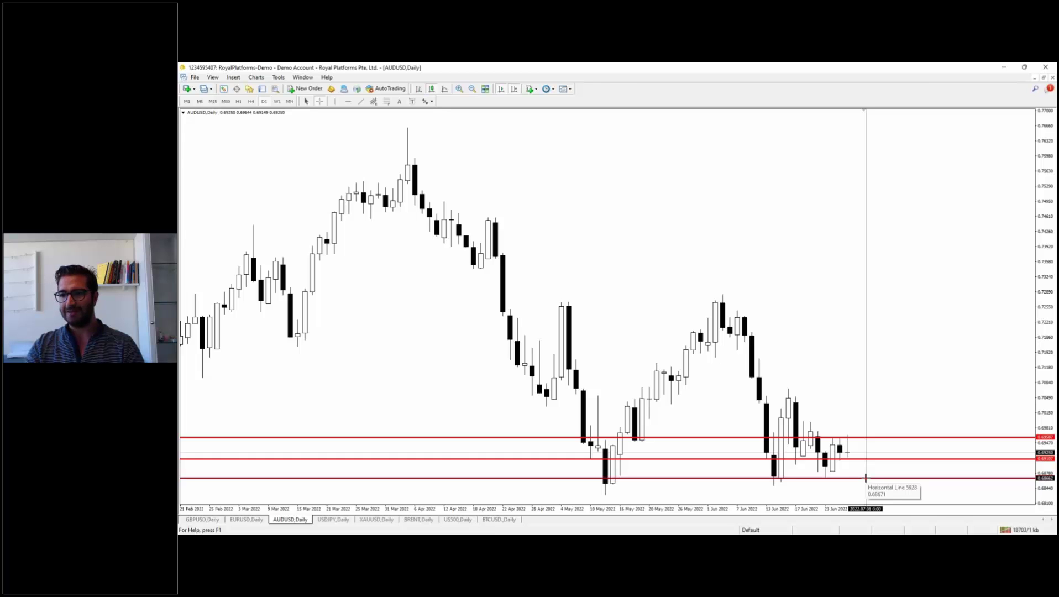
{"action": "key", "text": "plus"}
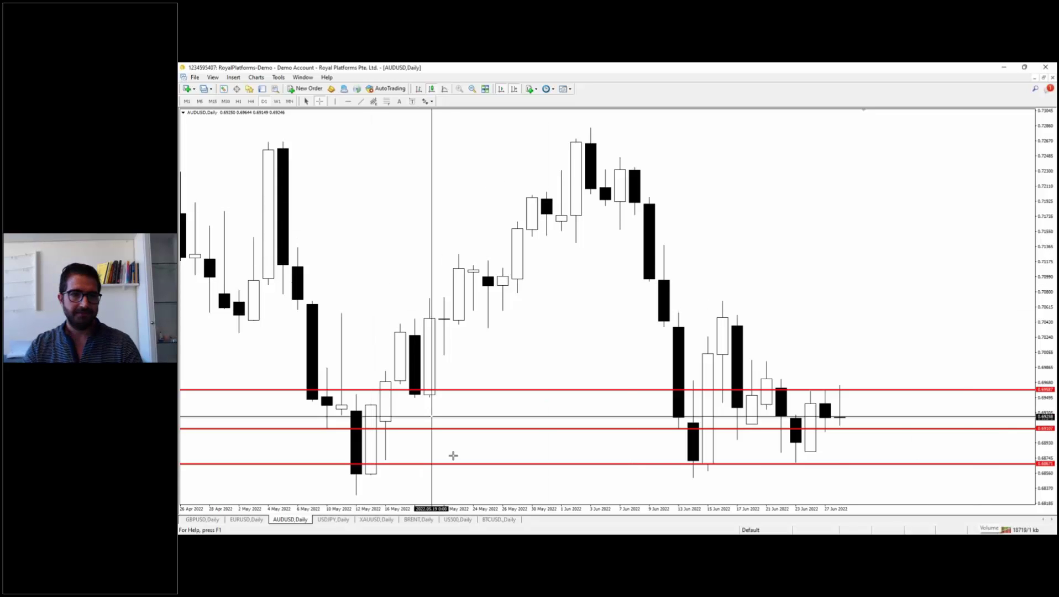
On USDJPY, draw a short falling trend line from the recent daily high and shift it onto the decline on the four-hour timeframe
{"action": "left_click", "coordinate": [333, 519]}
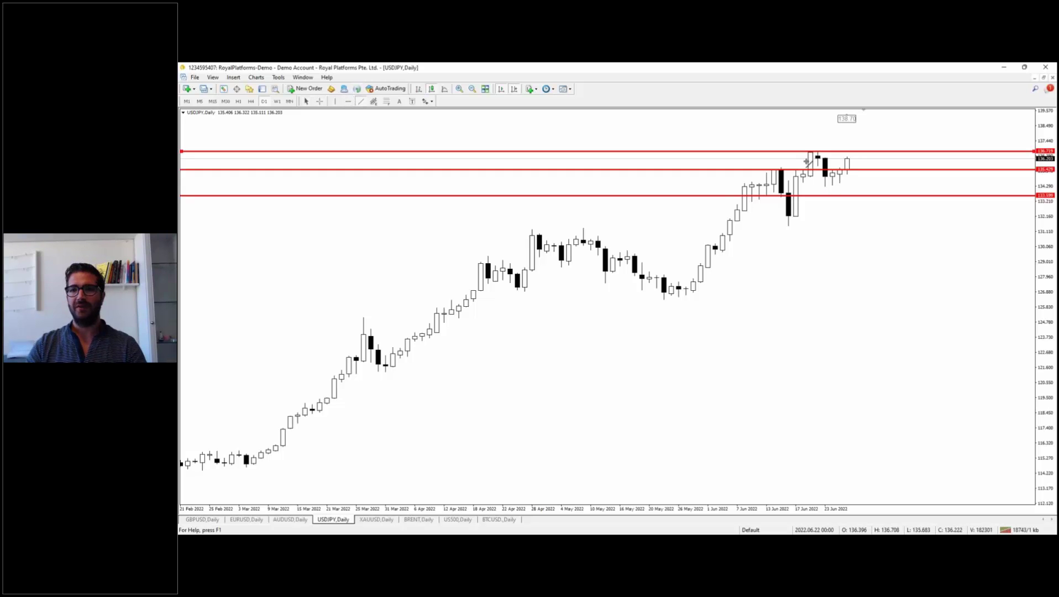
{"action": "left_click_drag", "start_coordinate": [811, 150], "coordinate": [824, 187]}
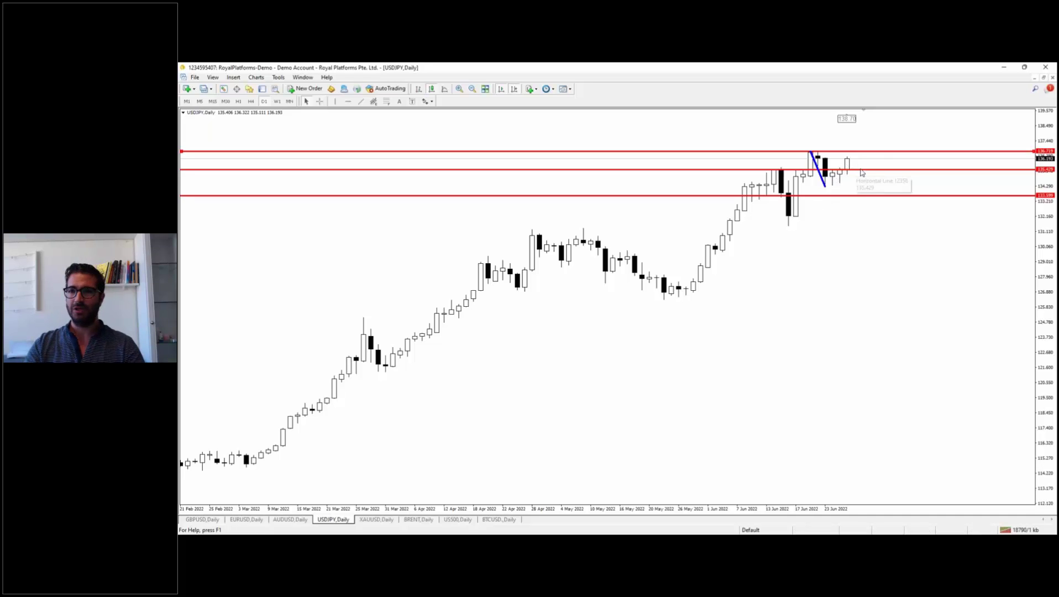
{"action": "left_click", "coordinate": [250, 101]}
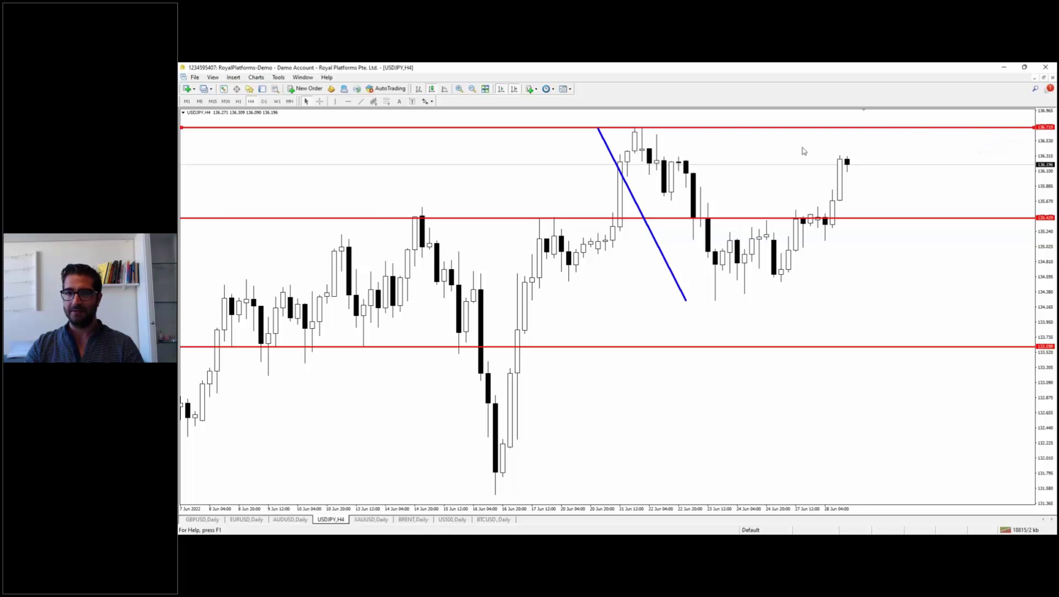
{"action": "left_click_drag", "start_coordinate": [644, 215], "coordinate": [703, 189]}
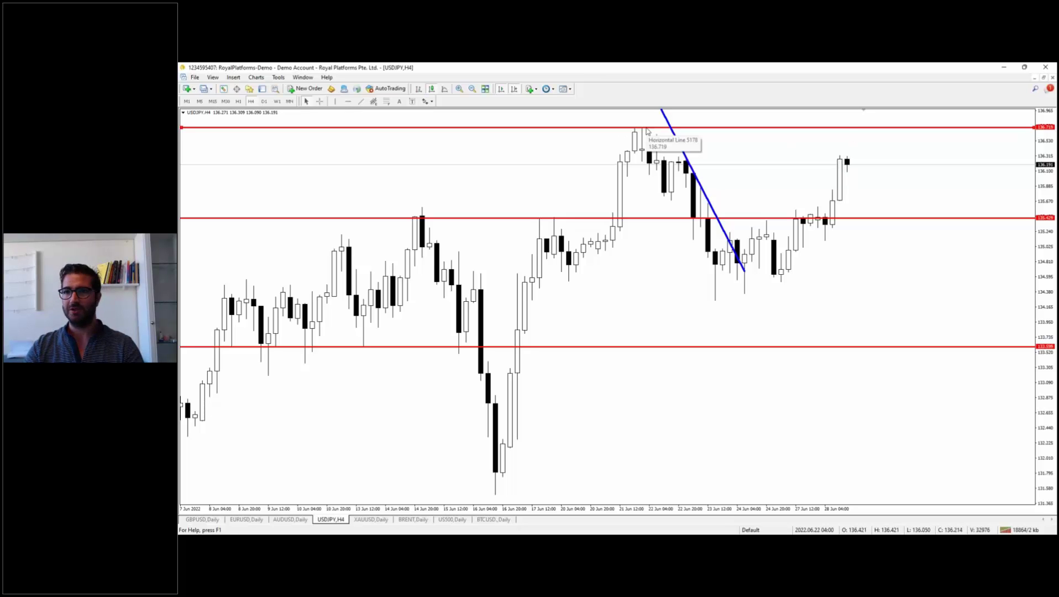
Return USDJPY to the daily timeframe and move the price label above the latest candle slightly to the right
{"action": "left_click", "coordinate": [264, 101]}
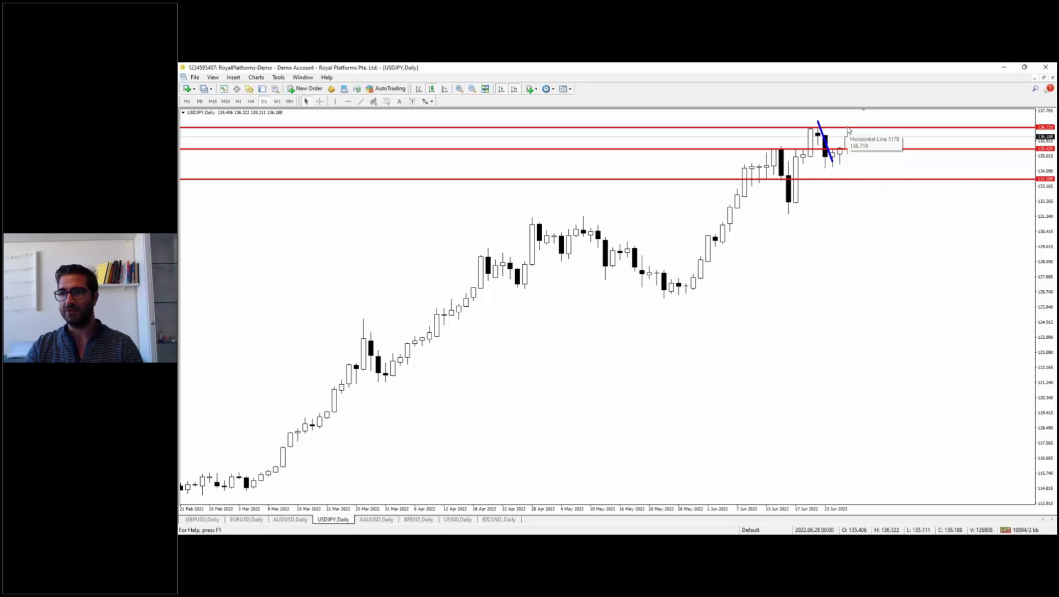
{"action": "scroll", "coordinate": [884, 276], "scroll_direction": "up", "scroll_amount": 2}
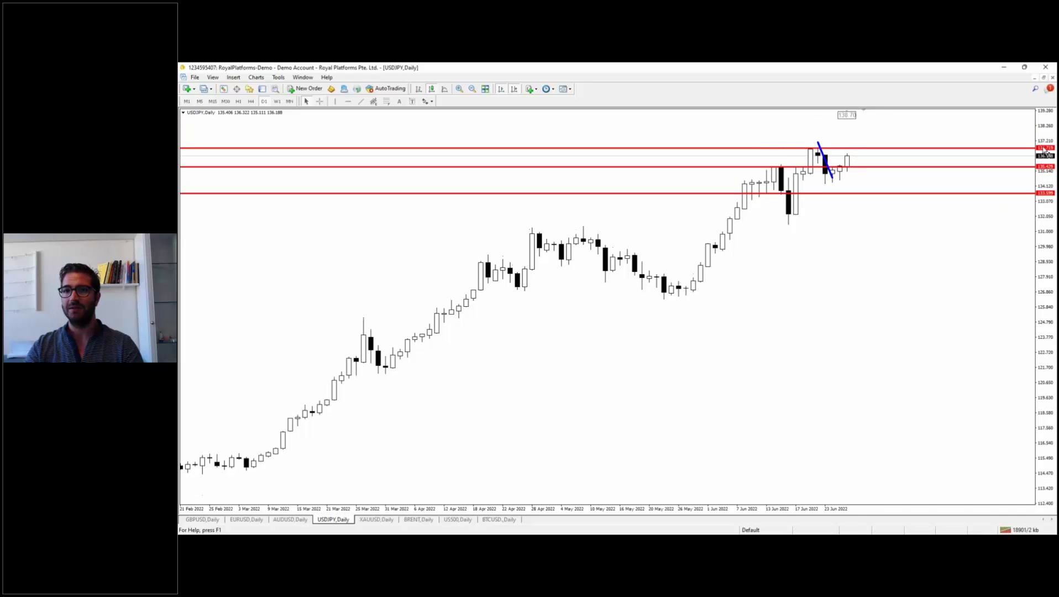
{"action": "scroll", "coordinate": [718, 417], "scroll_direction": "down", "scroll_amount": 2}
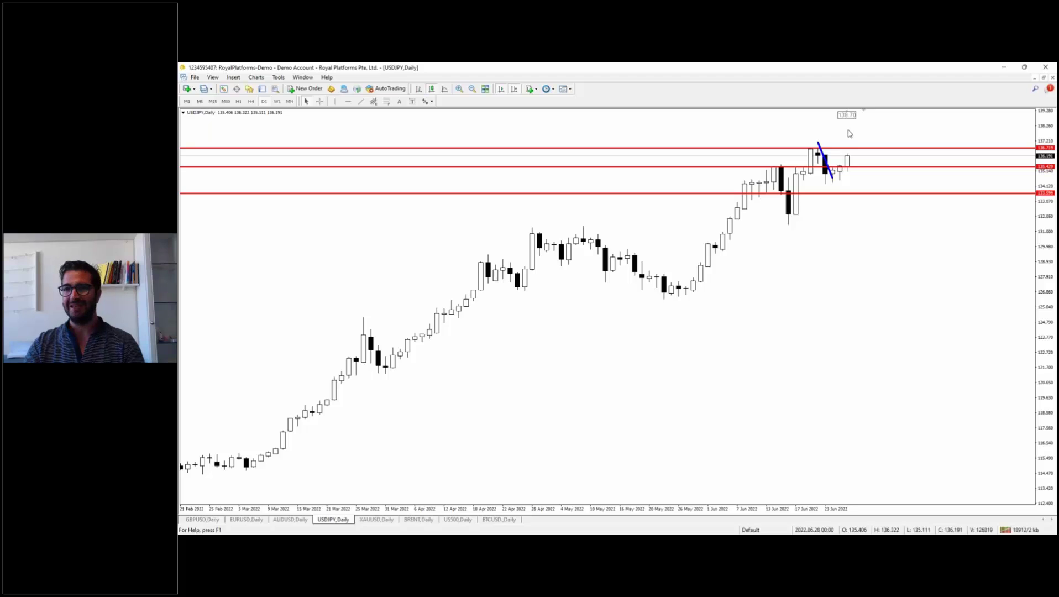
{"action": "mouse_move", "coordinate": [855, 115]}
{"action": "left_mouse_down"}
{"action": "mouse_move", "coordinate": [890, 120]}
{"action": "mouse_move", "coordinate": [870, 119]}
{"action": "left_mouse_up"}
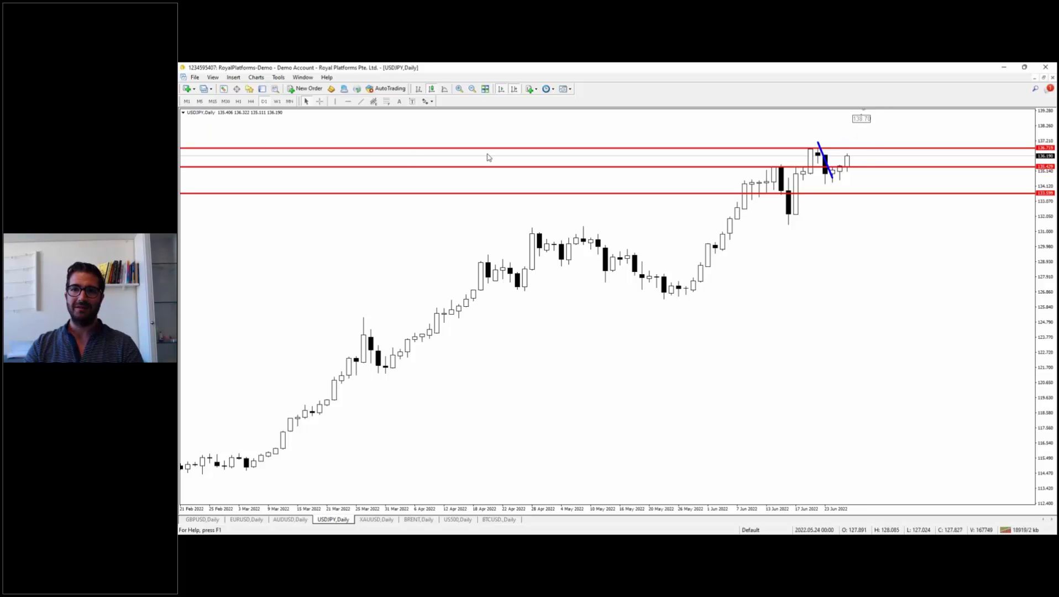
View USDJPY on the monthly timeframe and examine the price history from the 2002 highs up to the latest candles
{"action": "left_click", "coordinate": [290, 101]}
{"action": "left_click_drag", "start_coordinate": [354, 321], "coordinate": [569, 249]}
{"action": "key", "text": "End"}
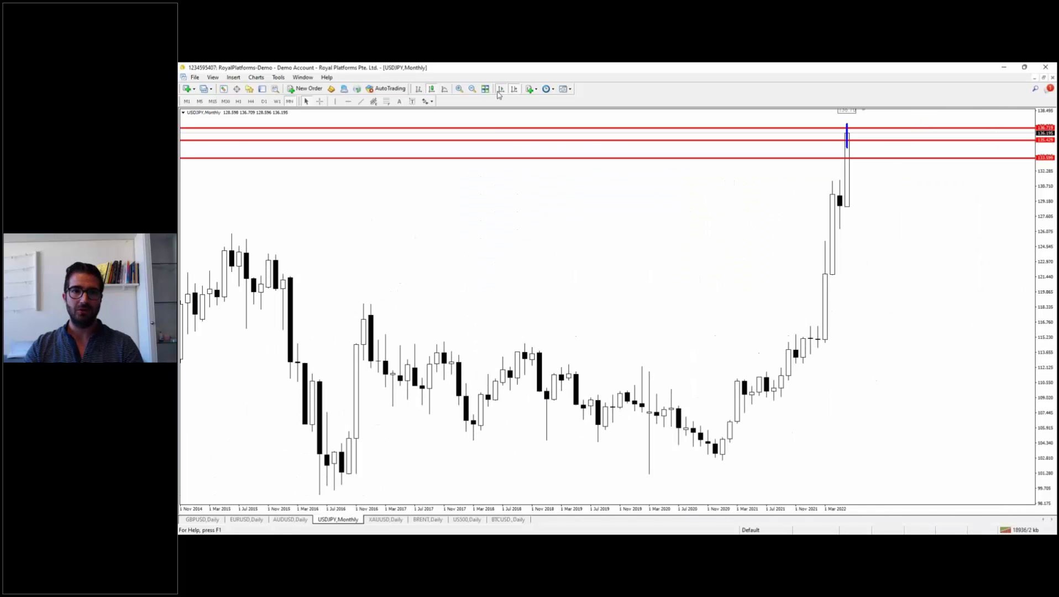
{"action": "scroll", "coordinate": [359, 282], "scroll_direction": "up", "scroll_amount": 15}
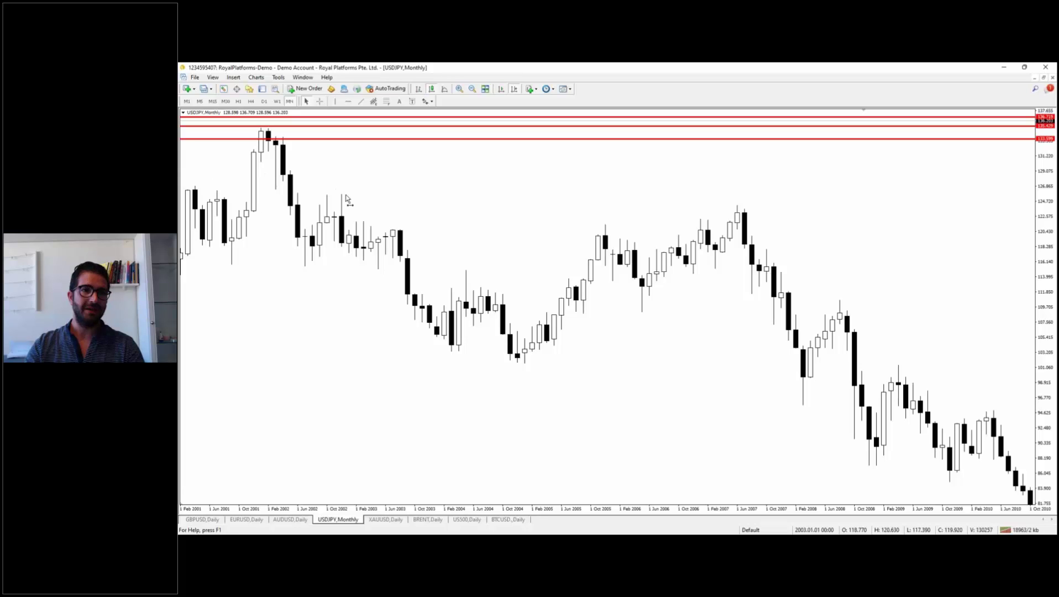
{"action": "scroll", "coordinate": [262, 214], "scroll_direction": "down", "scroll_amount": 20}
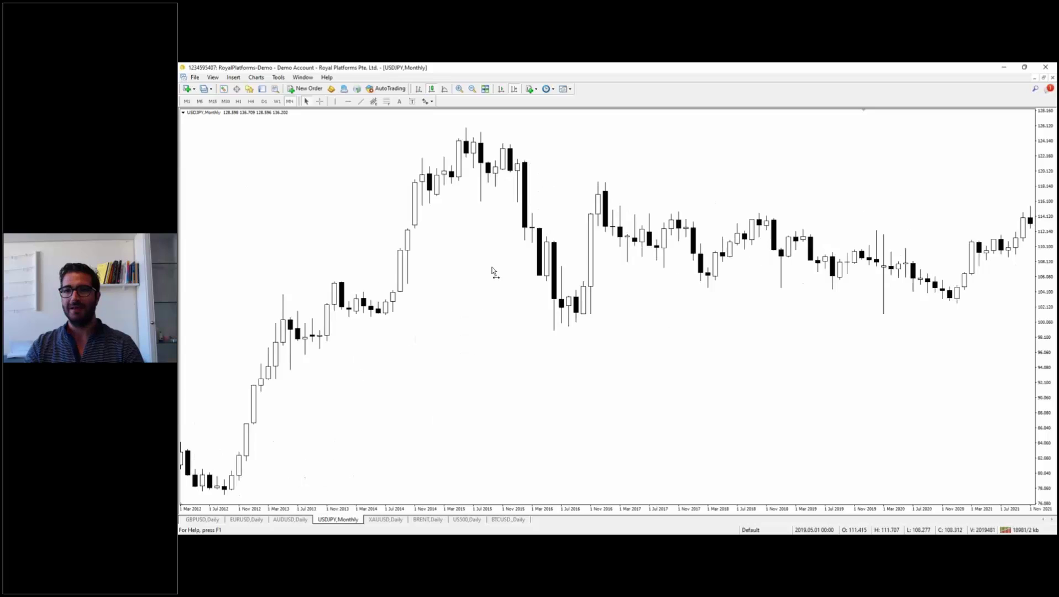
{"action": "scroll", "coordinate": [493, 272], "scroll_direction": "down", "scroll_amount": 8}
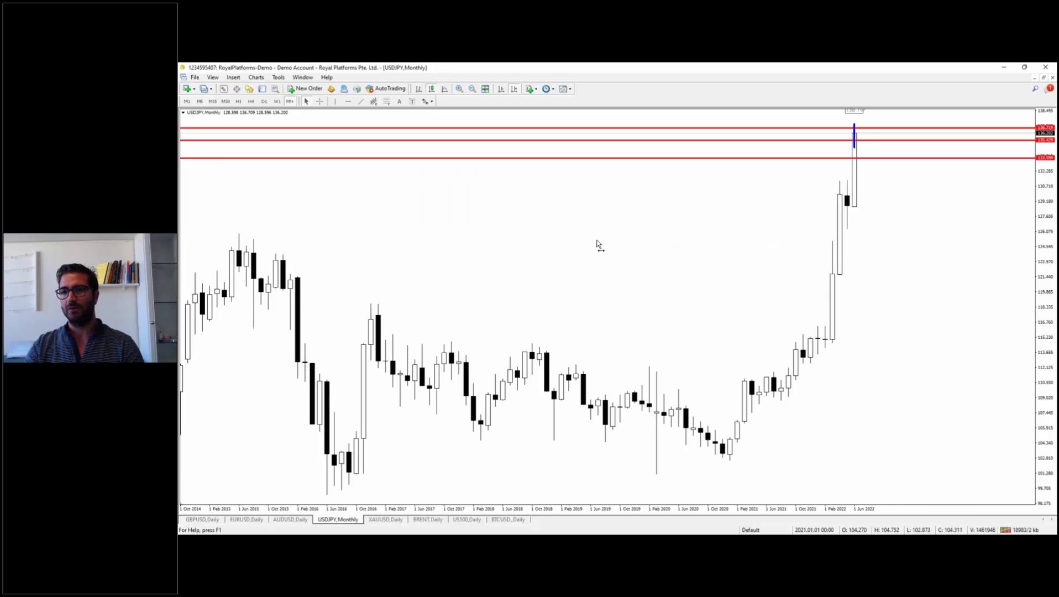
Examine the latest USDJPY candles on the four-hour timeframe with a wider price range, and return to the daily timeframe
{"action": "left_click", "coordinate": [251, 101]}
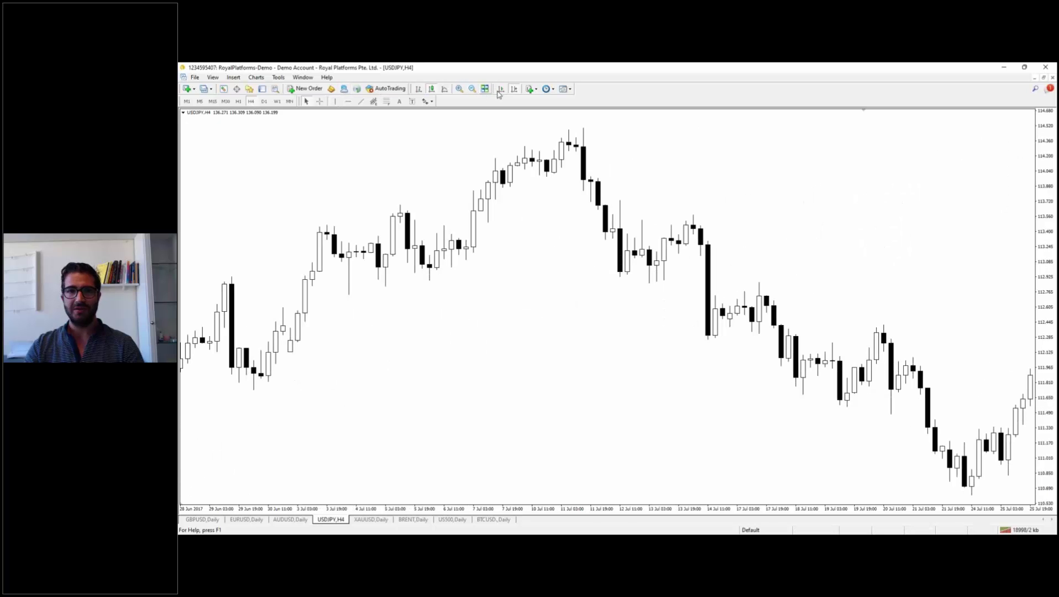
{"action": "left_click", "coordinate": [514, 88]}
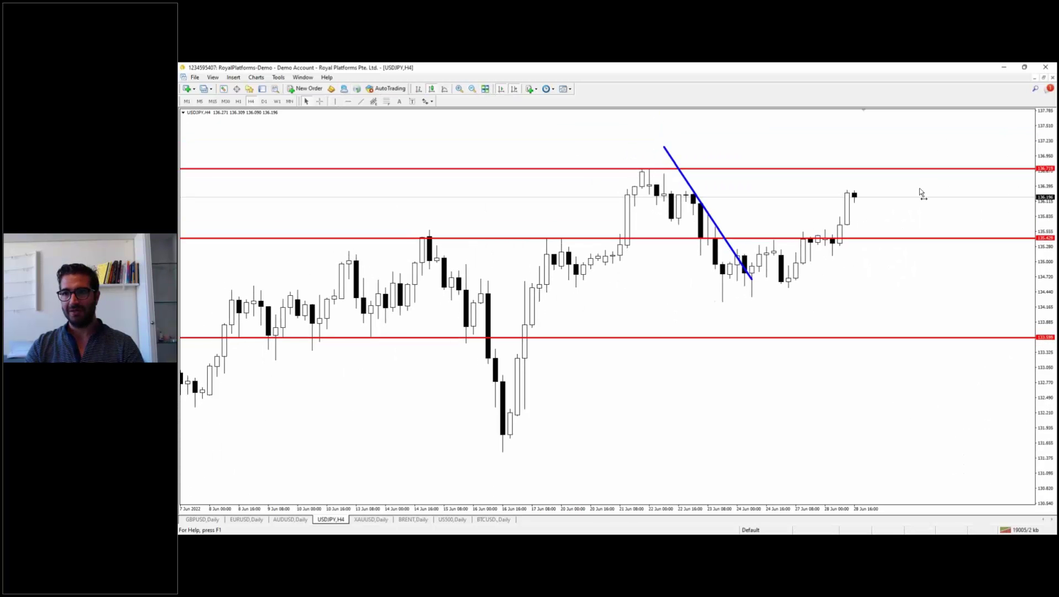
{"action": "left_click_drag", "start_coordinate": [1044, 221], "coordinate": [1045, 252]}
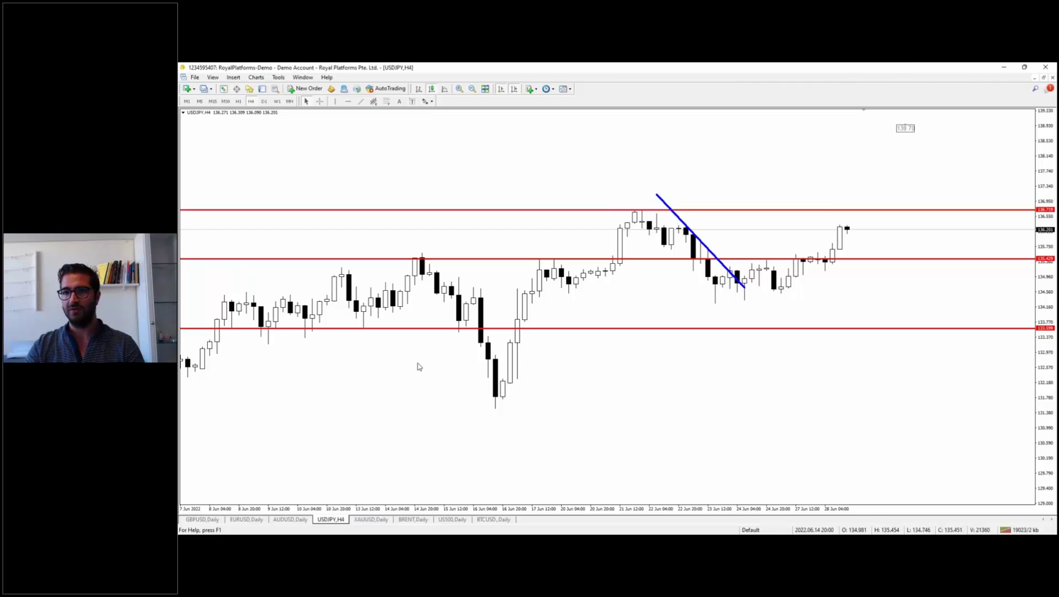
{"action": "left_click", "coordinate": [264, 102]}
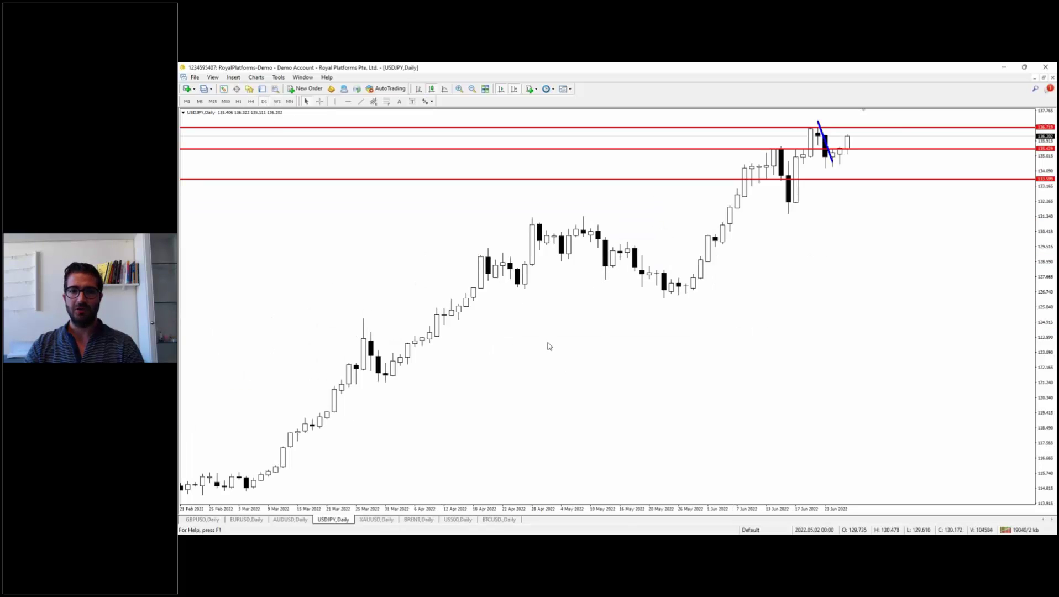
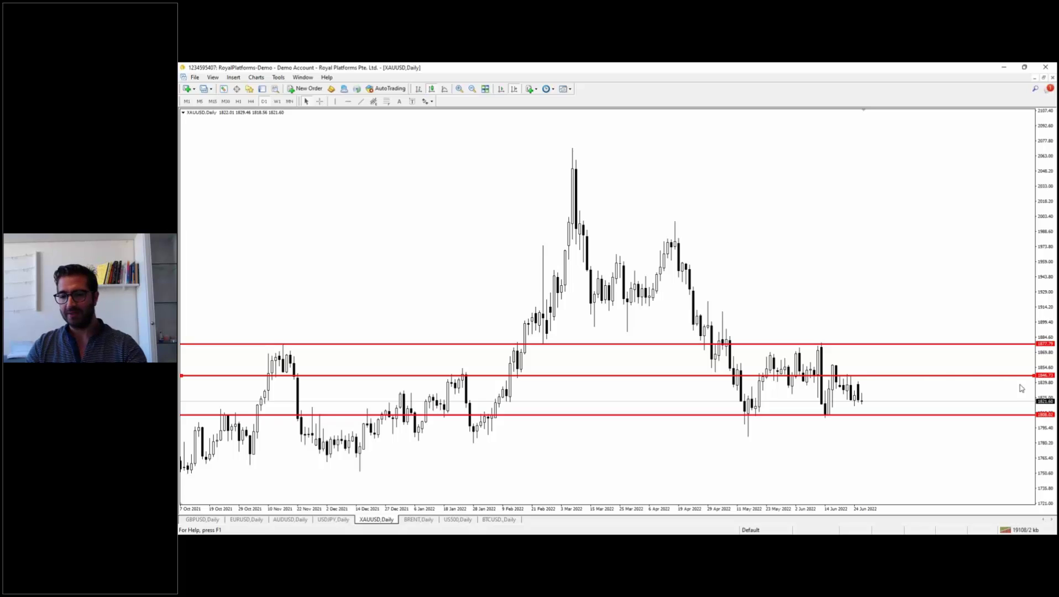
On the XAUUSD daily chart, delete the middle red level and highlight the mid-June candles with a yellow rectangle
{"action": "key", "text": "Delete"}
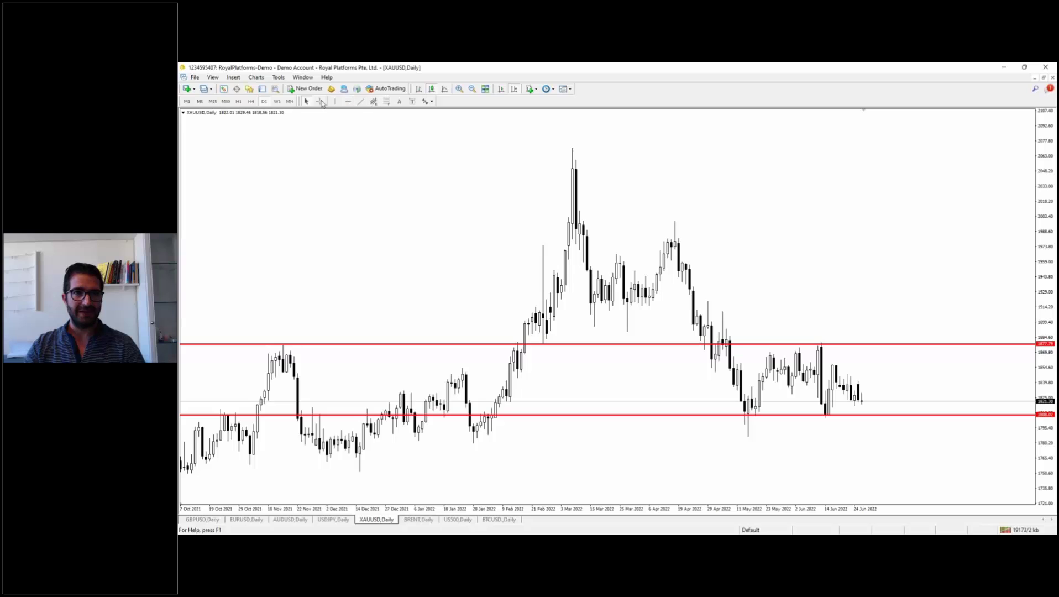
{"action": "left_click", "coordinate": [233, 77]}
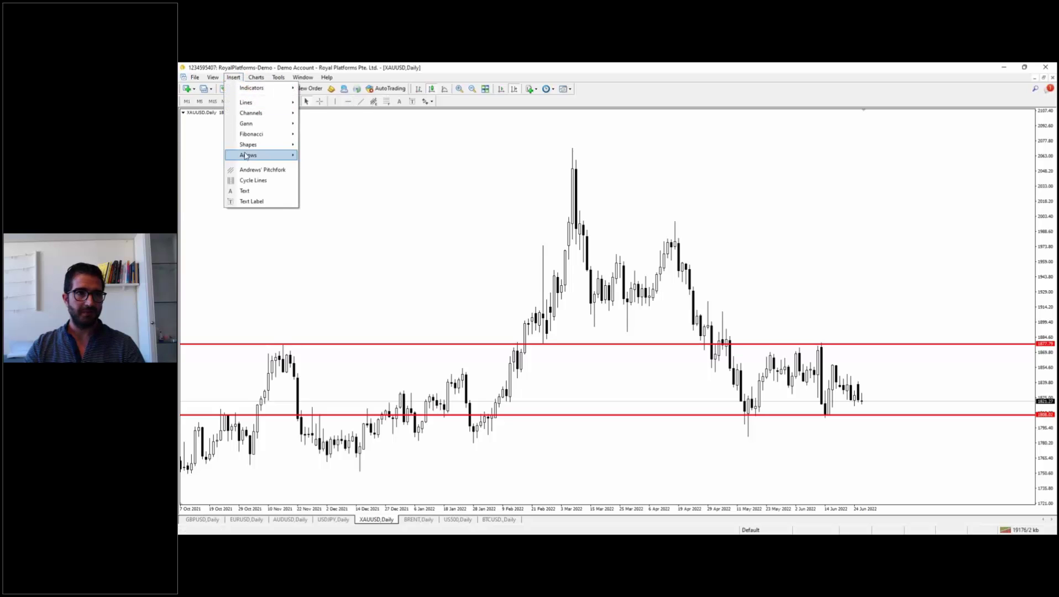
{"action": "mouse_move", "coordinate": [271, 158]}
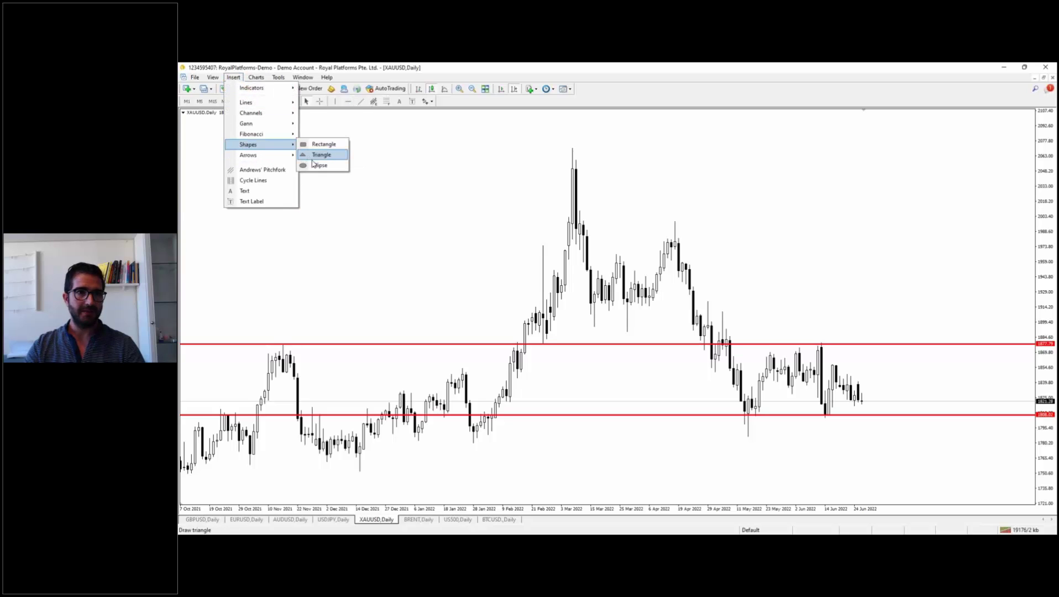
{"action": "left_click", "coordinate": [311, 145]}
{"action": "mouse_move", "coordinate": [836, 358]}
{"action": "left_mouse_down"}
{"action": "mouse_move", "coordinate": [832, 389]}
{"action": "mouse_move", "coordinate": [840, 361]}
{"action": "left_mouse_up"}
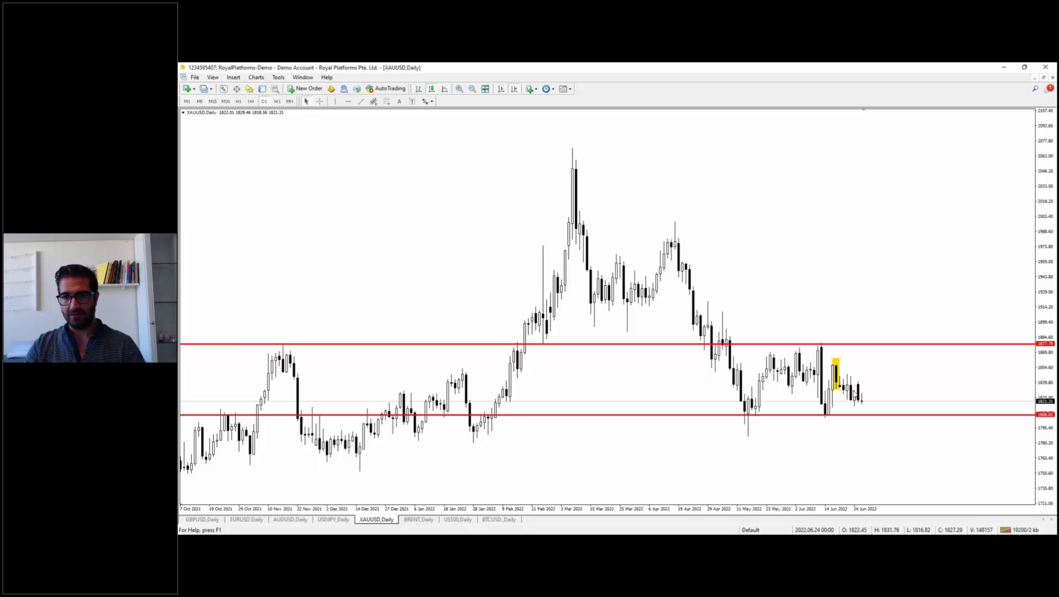
Examine the XAUUSD May low and the latest price near the lower red level with the crosshair
{"action": "left_click", "coordinate": [320, 101]}
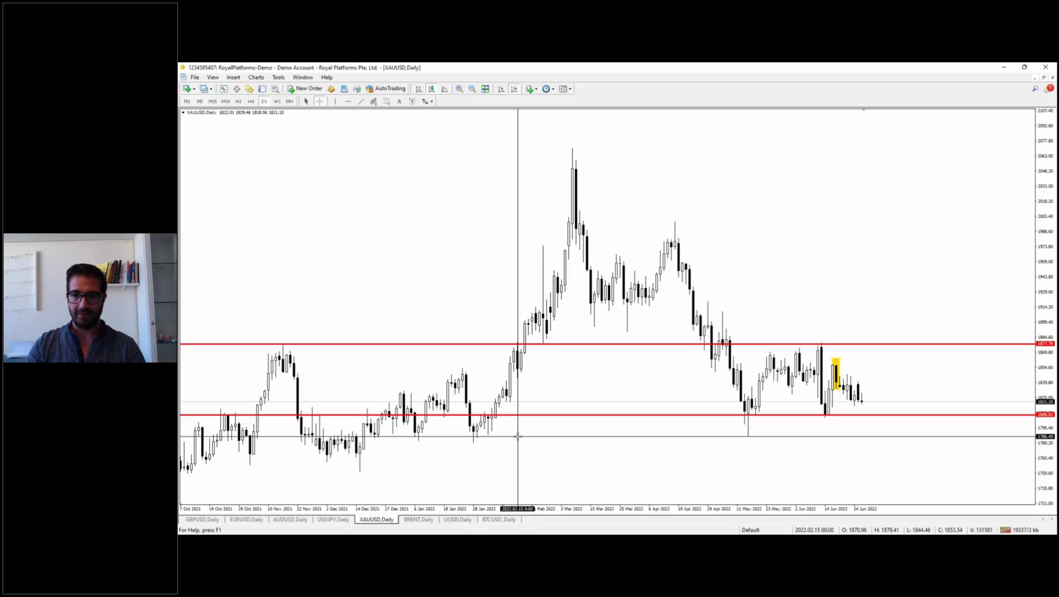
{"action": "left_click", "coordinate": [416, 470]}
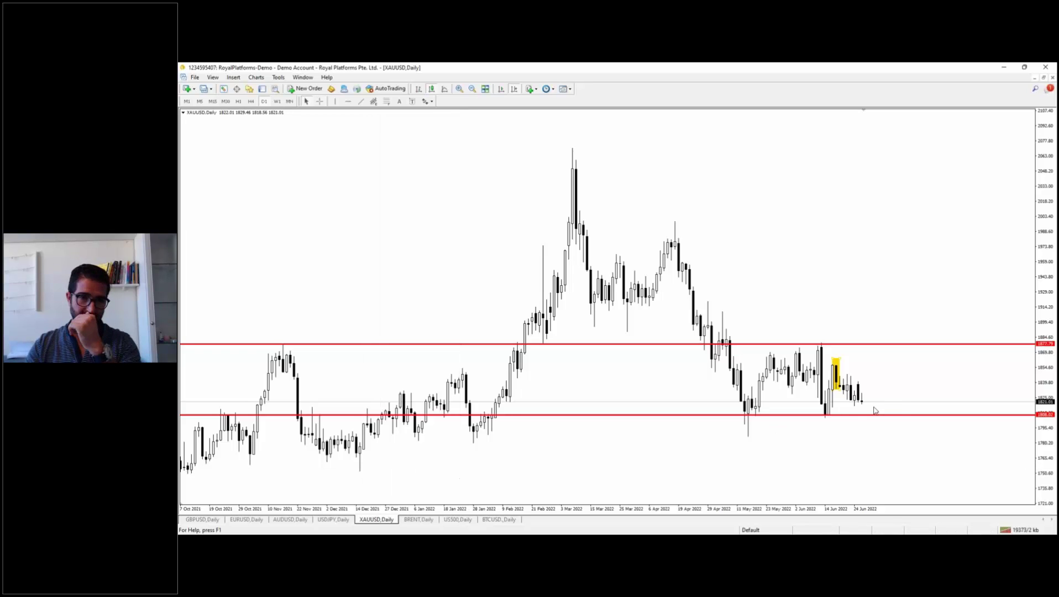
{"action": "left_click", "coordinate": [320, 101]}
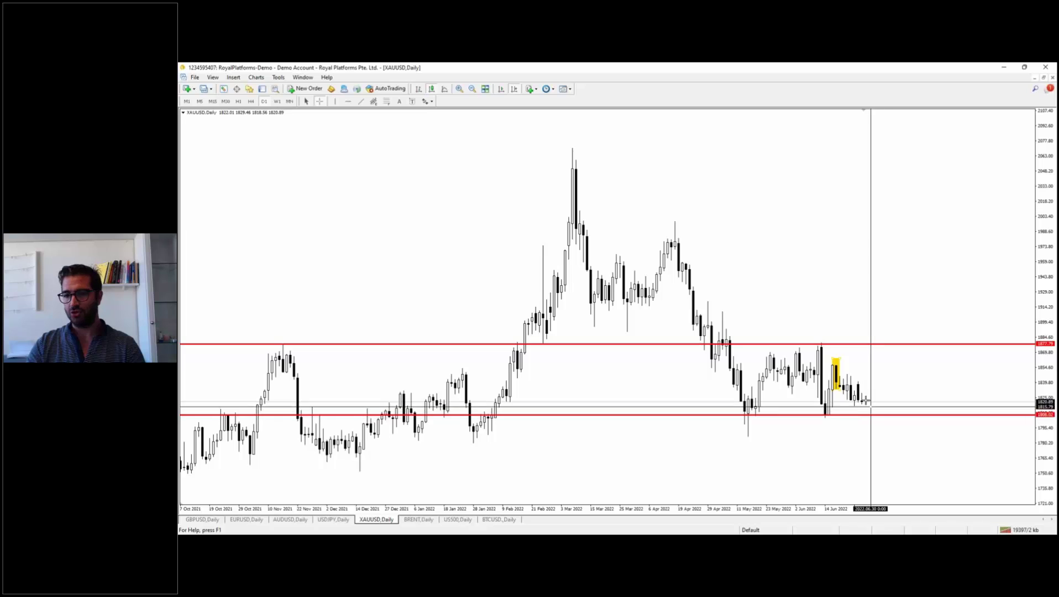
{"action": "left_click", "coordinate": [839, 397]}
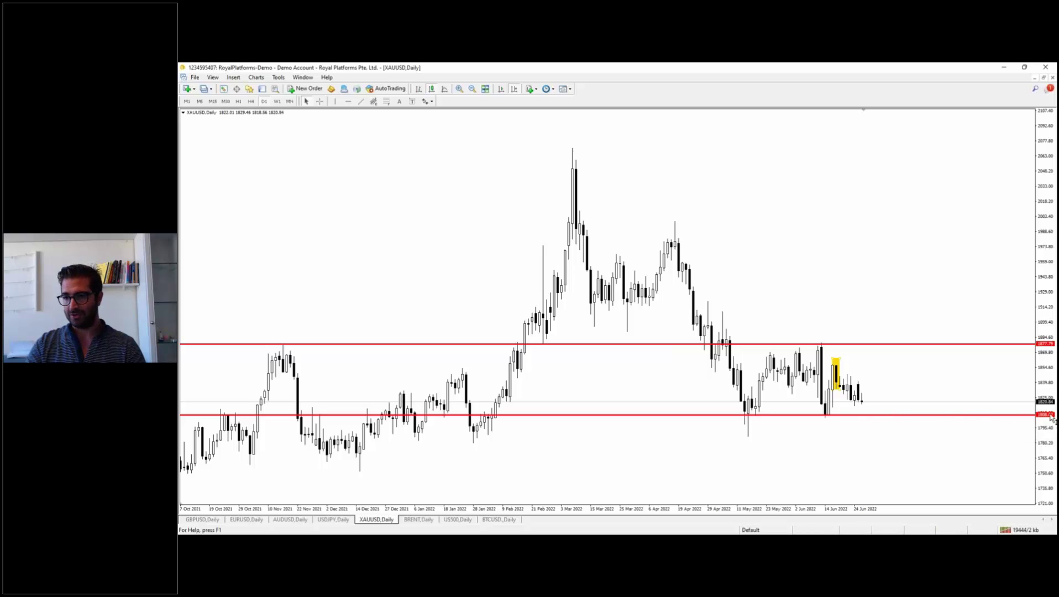
Open the BRENT daily chart and examine its falling blue channel and red levels with the crosshair and on the four-hour timeframe
{"action": "left_click", "coordinate": [408, 521]}
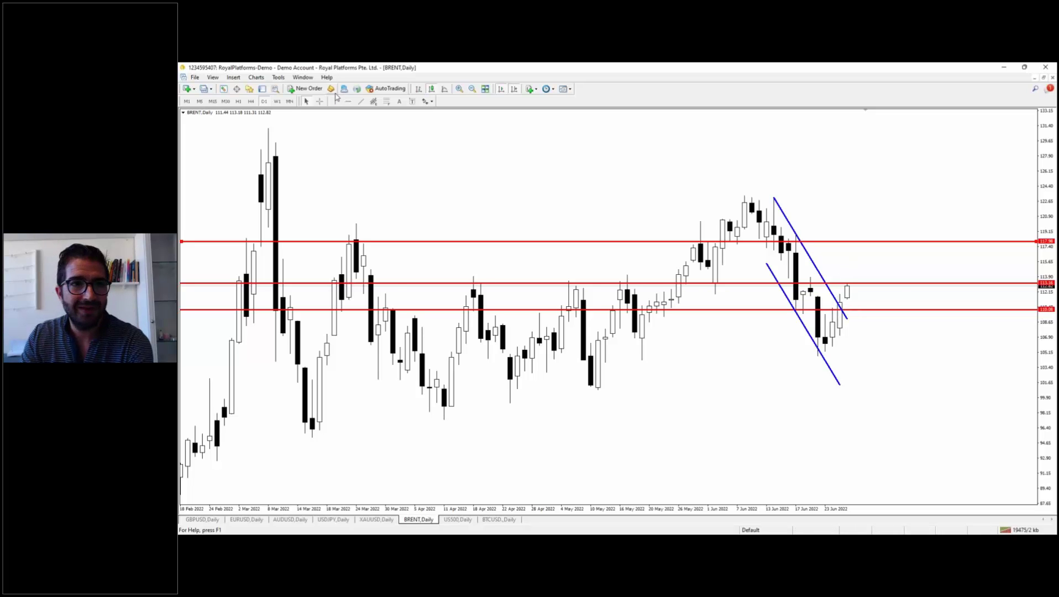
{"action": "left_click", "coordinate": [319, 101]}
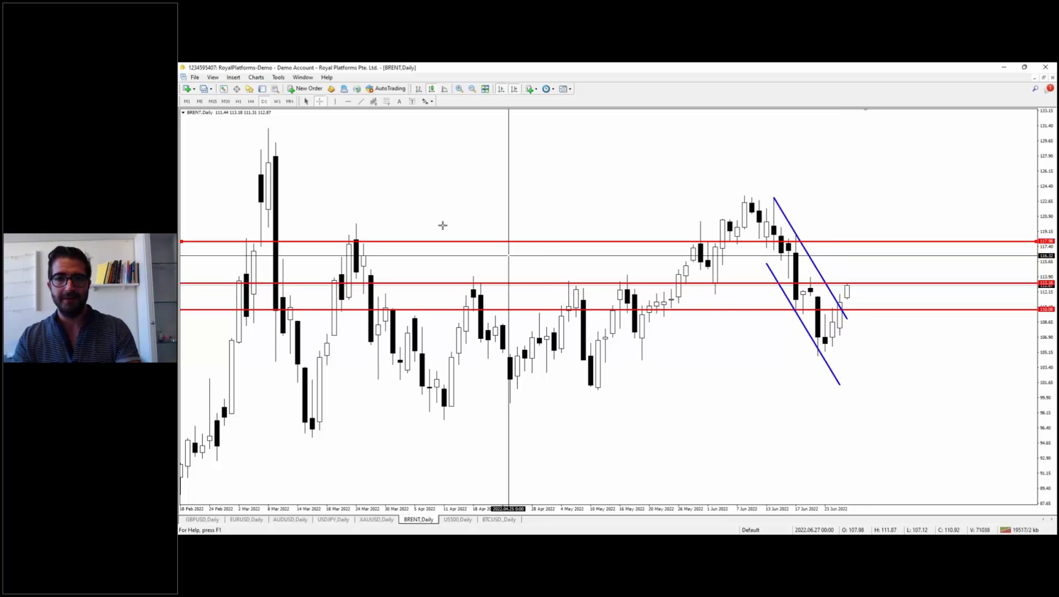
{"action": "left_click", "coordinate": [251, 101]}
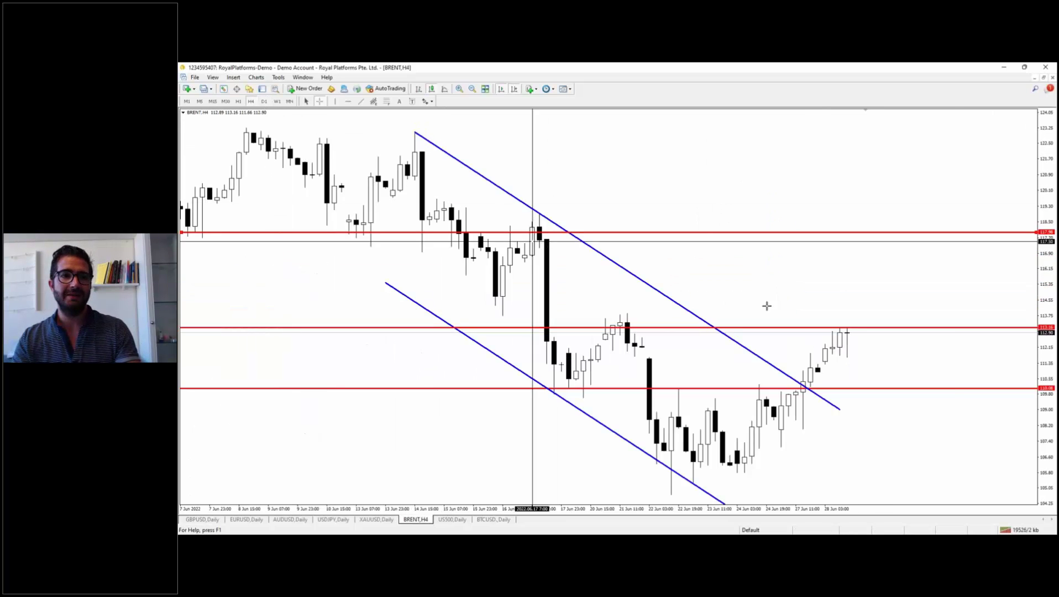
{"action": "left_click_drag", "start_coordinate": [1052, 136], "coordinate": [1051, 166]}
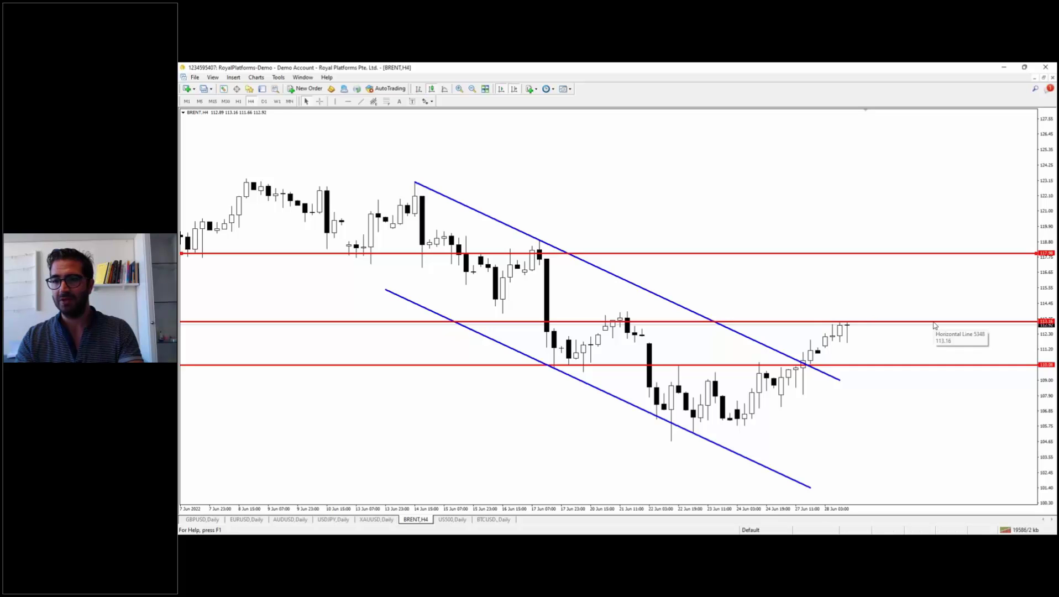
Return BRENT to the daily timeframe and examine the latest candle against the middle red level
{"action": "left_click", "coordinate": [264, 101]}
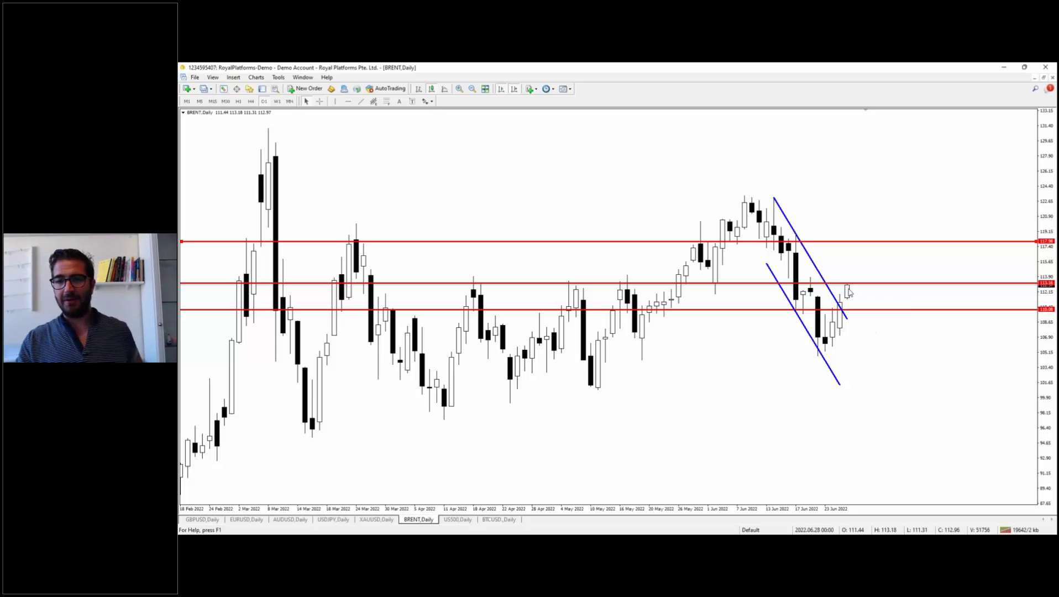
{"action": "mouse_move", "coordinate": [848, 288]}
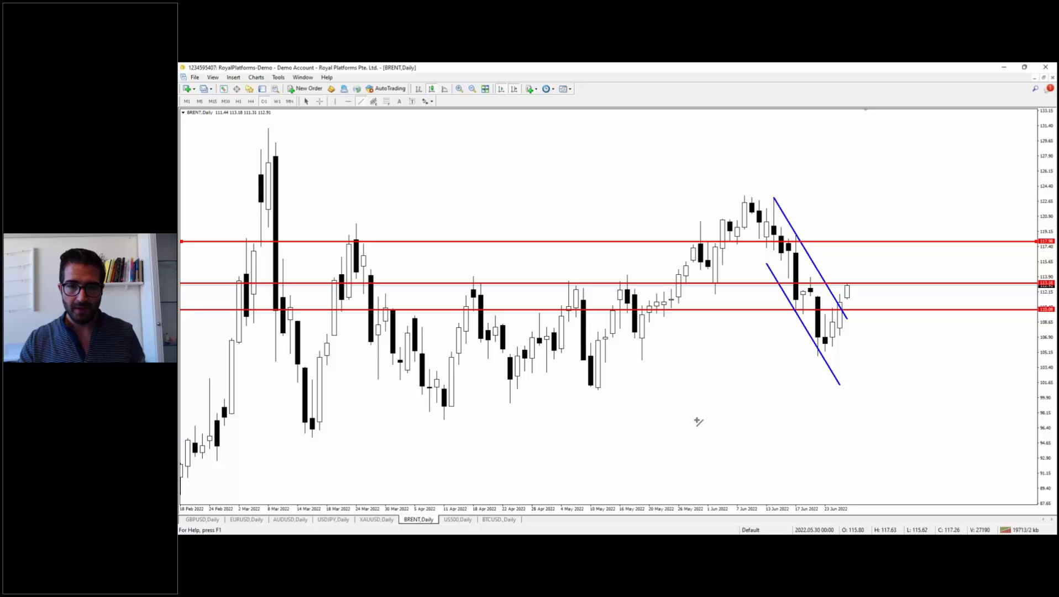
{"action": "right_click", "coordinate": [697, 424]}
{"action": "key", "text": "Escape"}
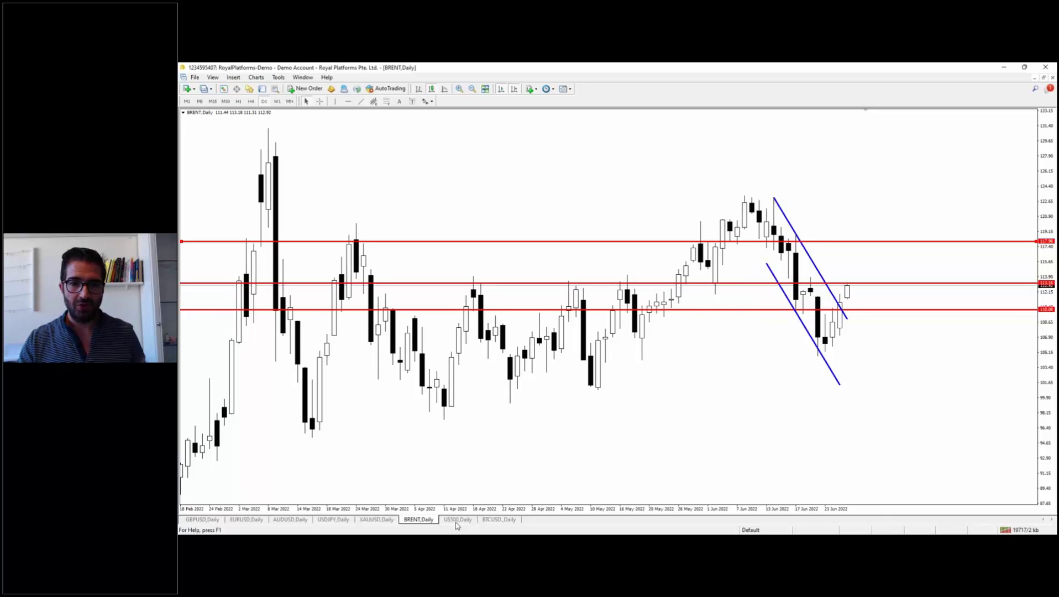
Open the US500 daily chart, widen its price range to include the red cross, and nudge the upper red level slightly upward
{"action": "left_click", "coordinate": [457, 521]}
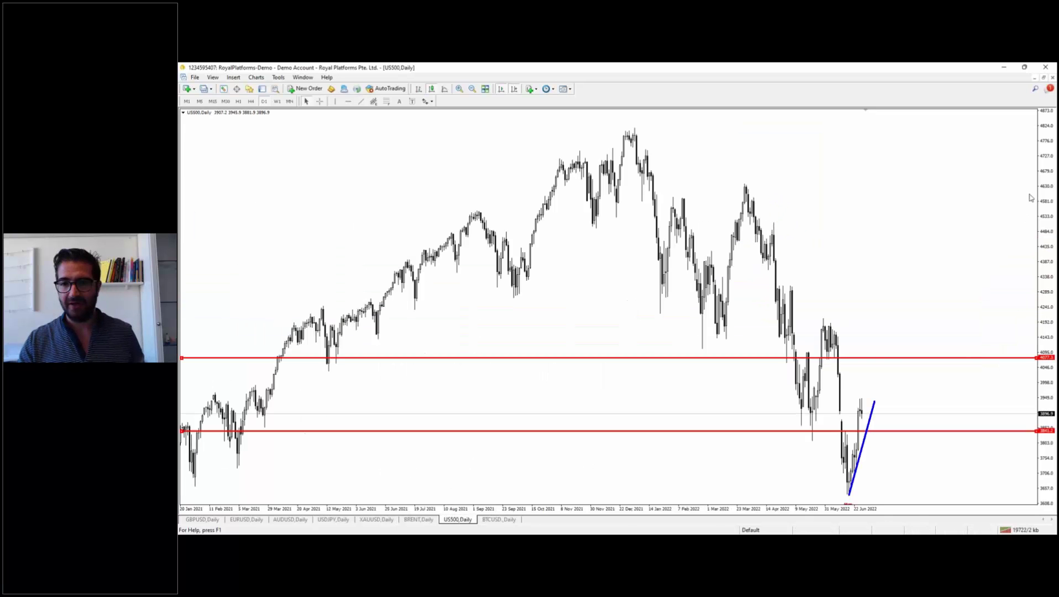
{"action": "left_click_drag", "start_coordinate": [1051, 195], "coordinate": [1052, 254]}
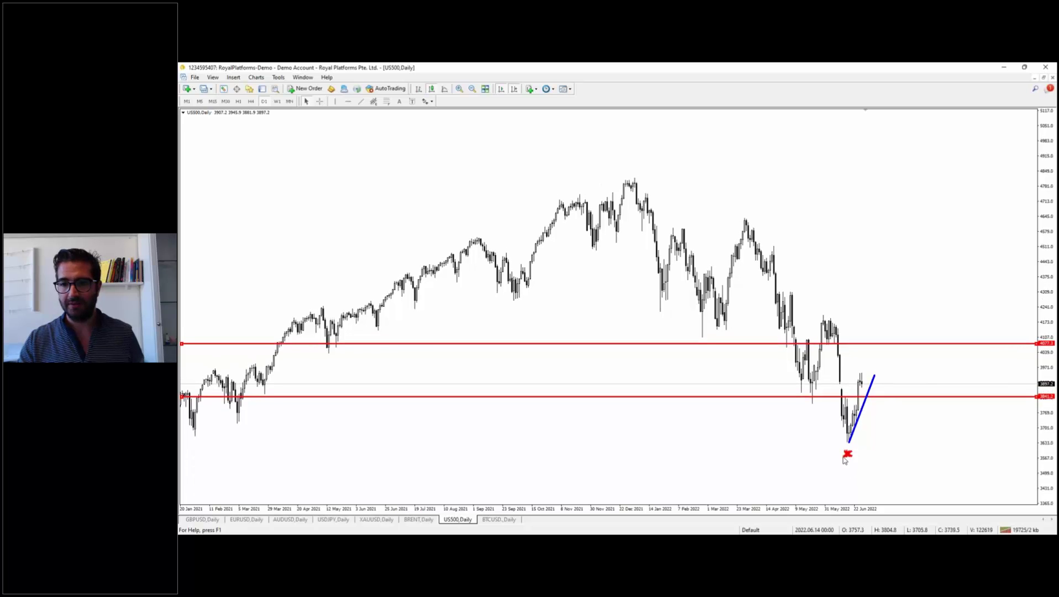
{"action": "left_click_drag", "start_coordinate": [932, 348], "coordinate": [932, 347]}
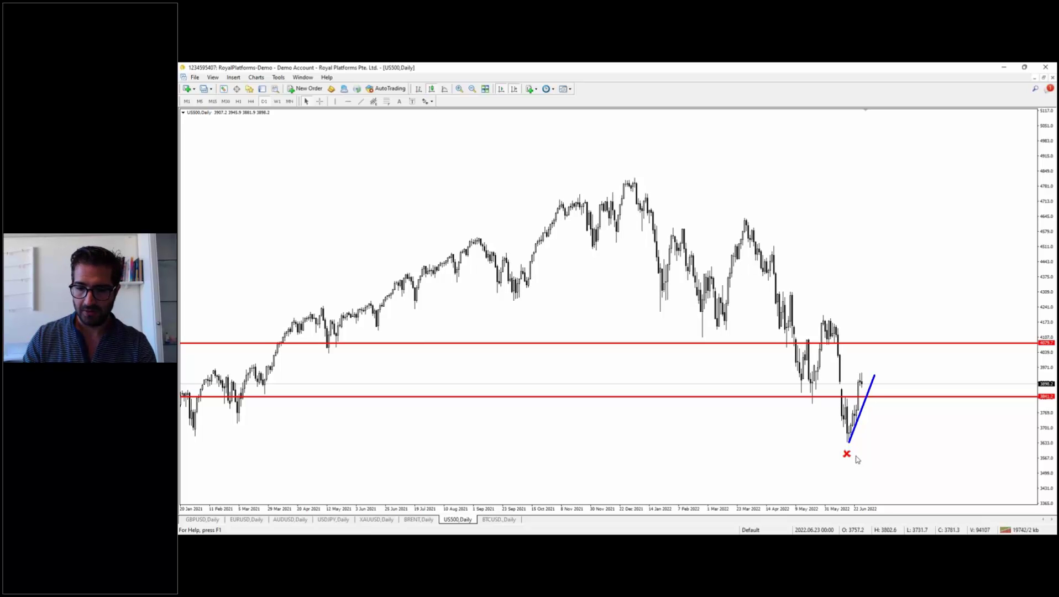
Delete the short blue trend line and red cross near the US500 June low, and draw a trend line along the May rally from low to high
{"action": "key", "text": "BackSpace"}
{"action": "key", "text": "BackSpace"}
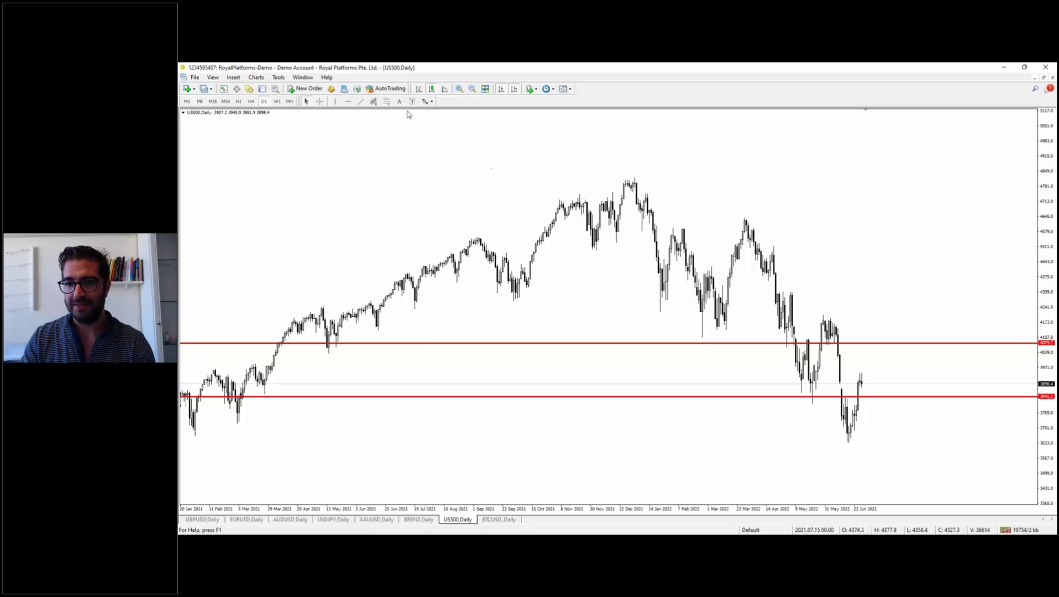
{"action": "left_click", "coordinate": [320, 101]}
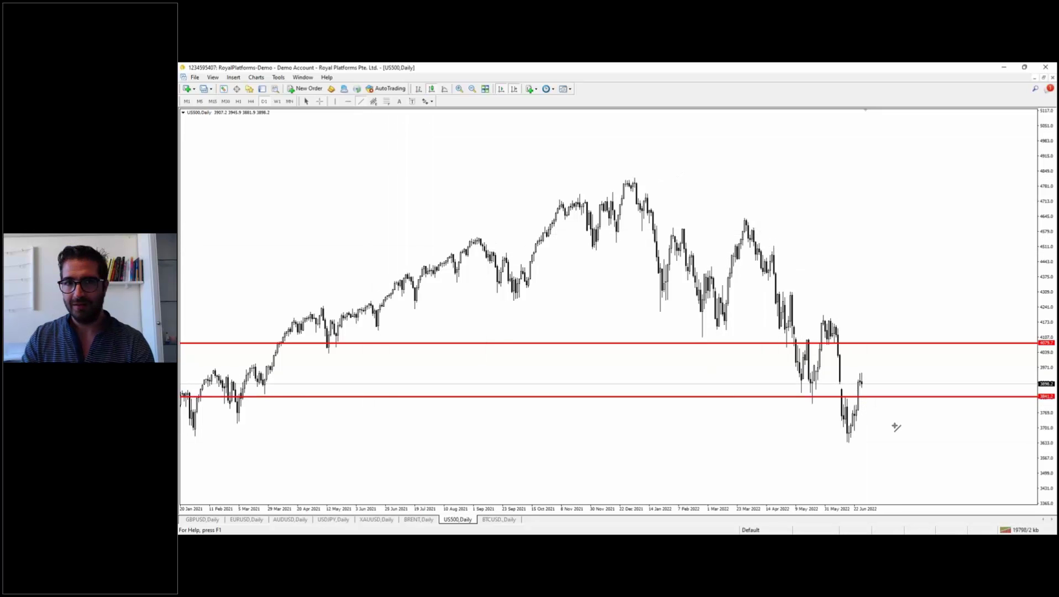
{"action": "left_click_drag", "start_coordinate": [812, 402], "coordinate": [822, 320]}
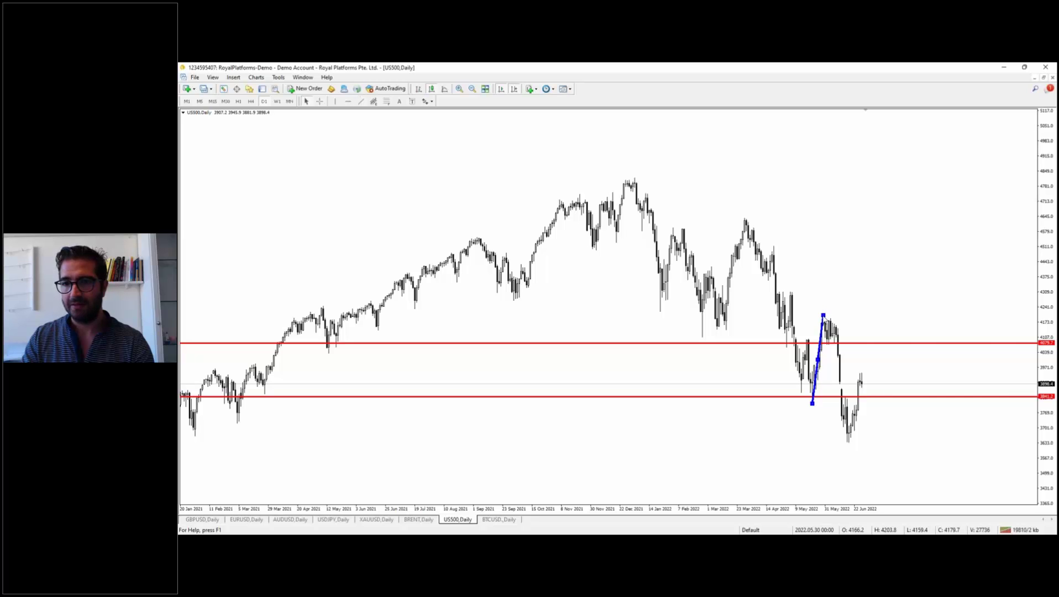
{"action": "left_click", "coordinate": [823, 344]}
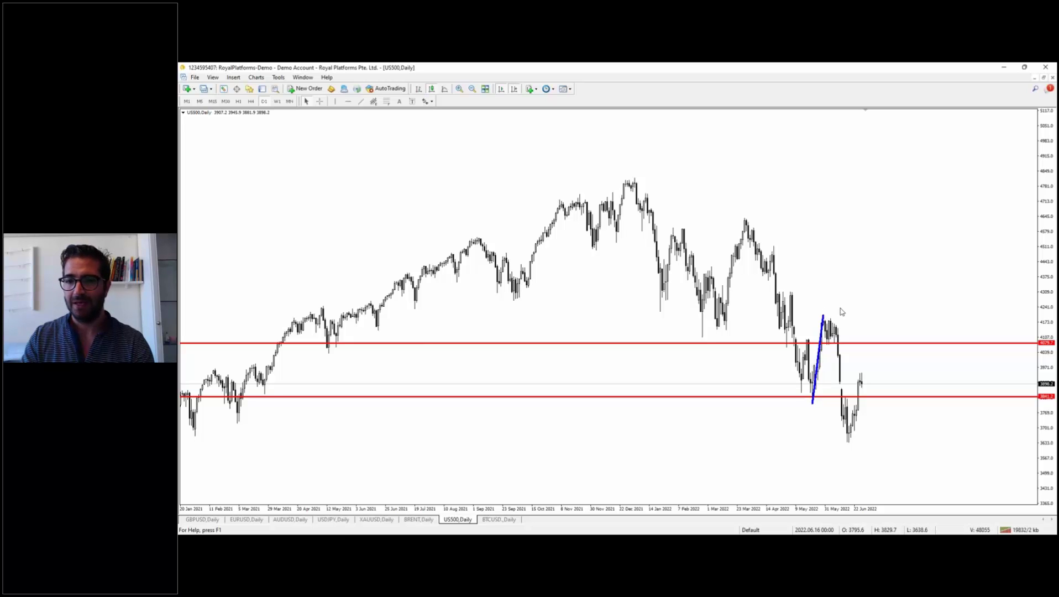
{"action": "double_click", "coordinate": [823, 316]}
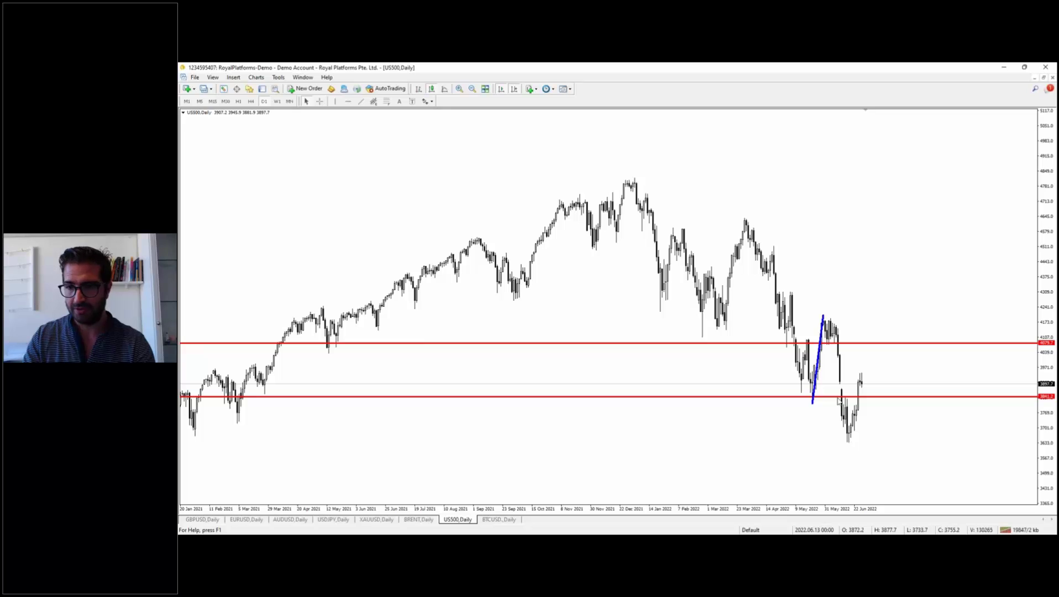
{"action": "left_click_drag", "start_coordinate": [821, 344], "coordinate": [857, 404]}
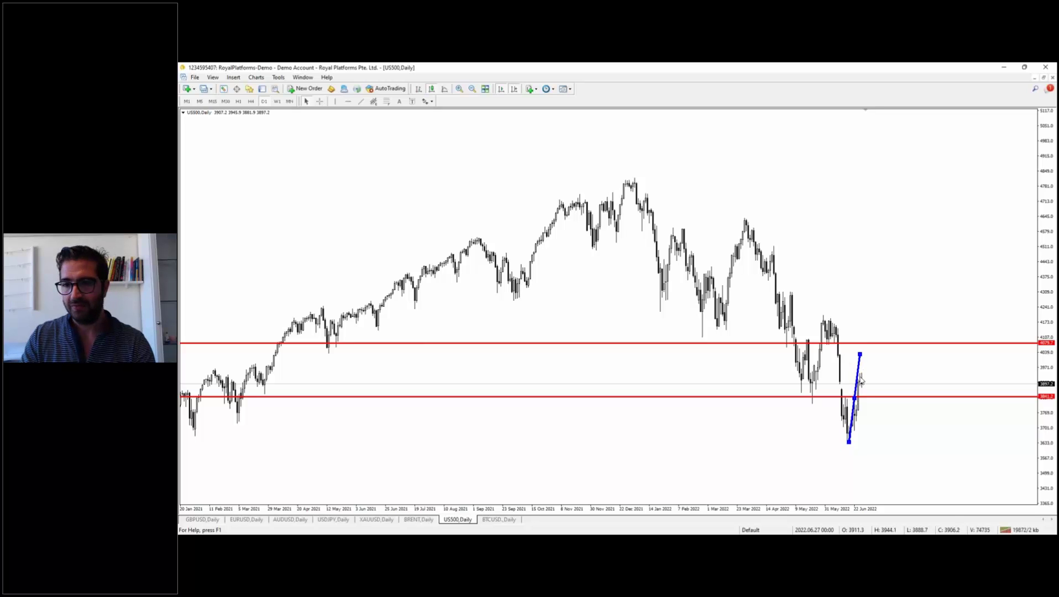
{"action": "left_click_drag", "start_coordinate": [860, 354], "coordinate": [896, 354]}
{"action": "left_click_drag", "start_coordinate": [873, 399], "coordinate": [839, 363]}
{"action": "left_click_drag", "start_coordinate": [860, 319], "coordinate": [824, 319]}
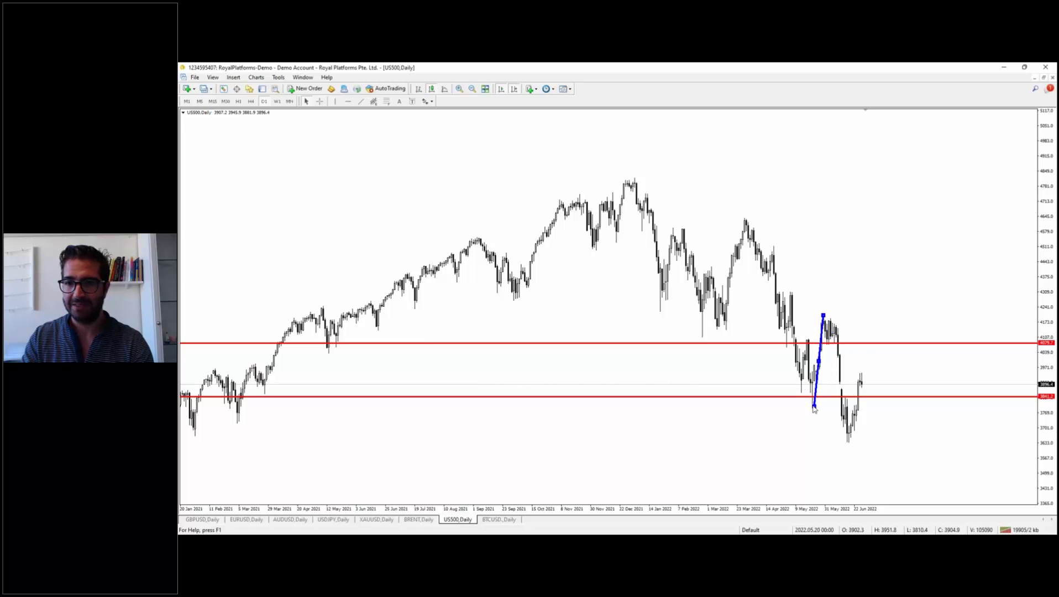
Refit the blue trend line's ends to the May rally, and move the line so that it starts at the June low
{"action": "left_click_drag", "start_coordinate": [814, 408], "coordinate": [814, 406]}
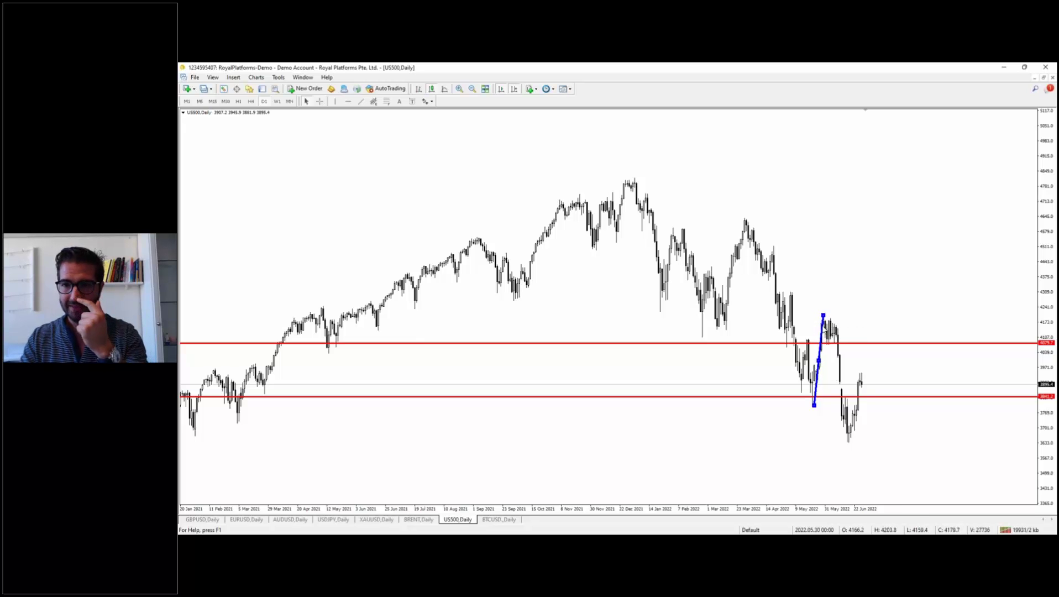
{"action": "mouse_move", "coordinate": [823, 316]}
{"action": "left_mouse_down"}
{"action": "mouse_move", "coordinate": [844, 331]}
{"action": "mouse_move", "coordinate": [824, 319]}
{"action": "left_mouse_up"}
{"action": "left_click_drag", "start_coordinate": [819, 366], "coordinate": [859, 403]}
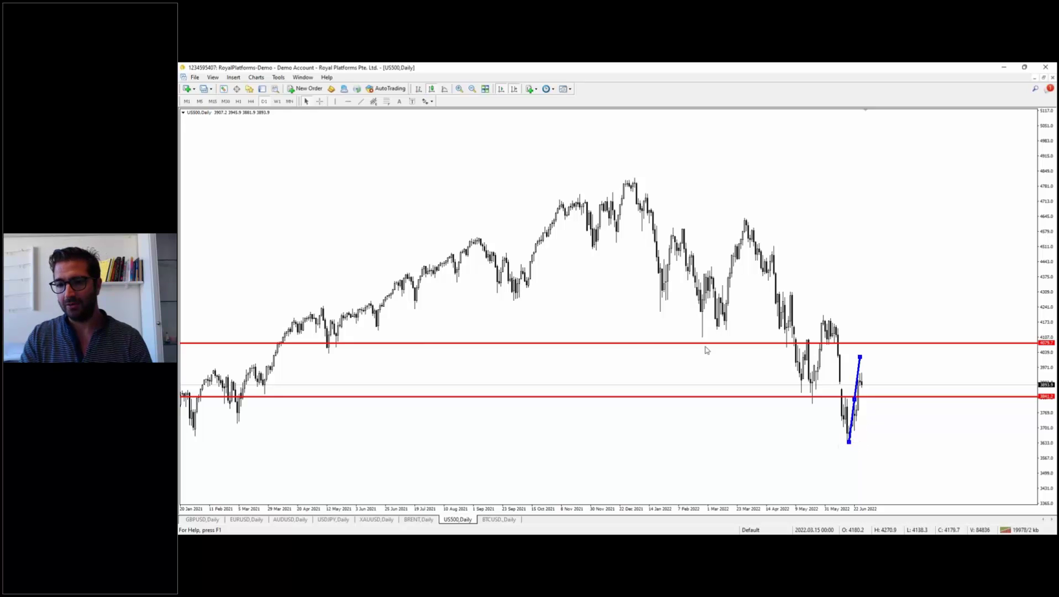
Lower the upper red level to just above the end of the projected blue line, and add a horizontal level at the June low, about 3645
{"action": "left_click_drag", "start_coordinate": [607, 347], "coordinate": [616, 355]}
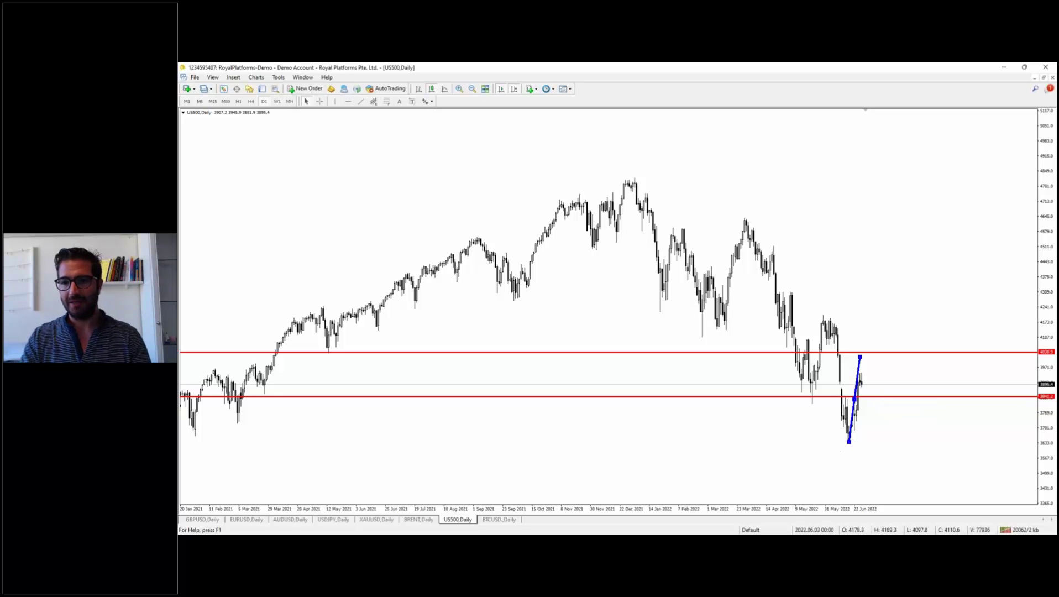
{"action": "left_click", "coordinate": [818, 439]}
{"action": "double_click", "coordinate": [1031, 440]}
{"action": "left_click_drag", "start_coordinate": [1032, 440], "coordinate": [1035, 444]}
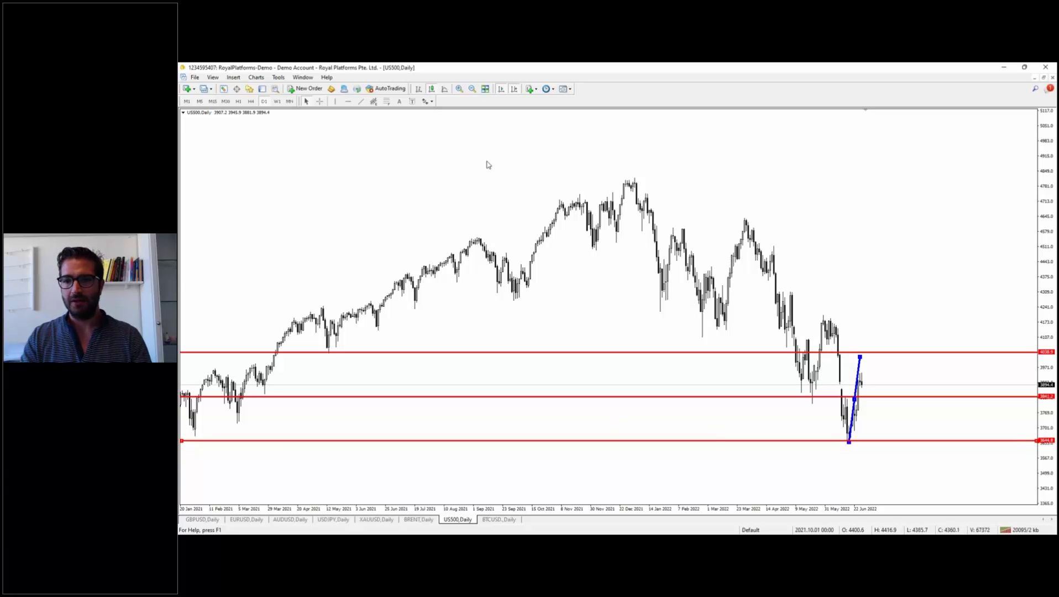
Draw a falling trend line from the late-March high along the early-June highs to the lowest red level, and nudge the projected rally line slightly upward
{"action": "left_click", "coordinate": [361, 101]}
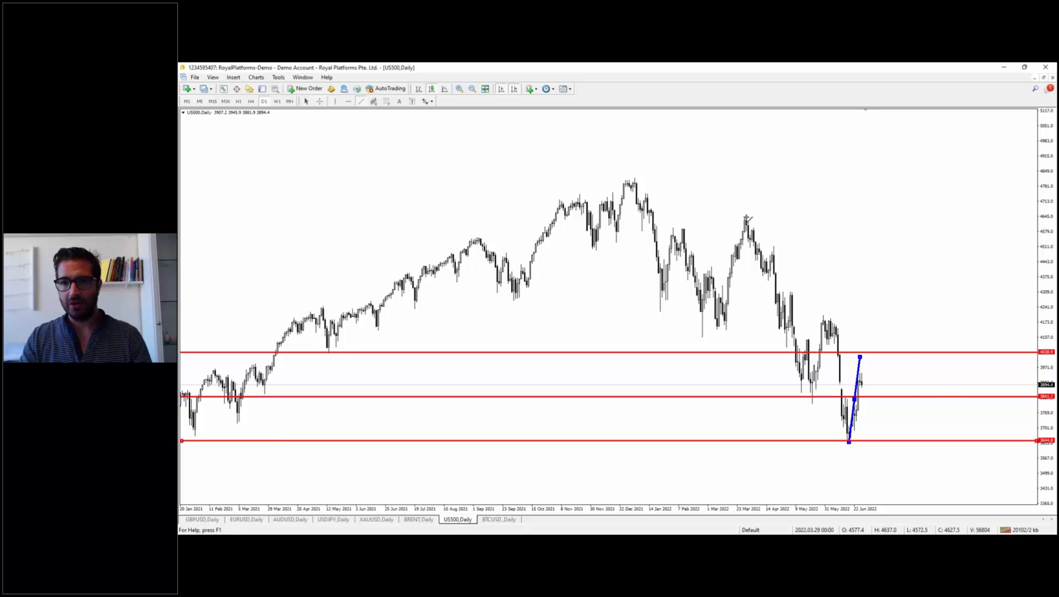
{"action": "left_click_drag", "start_coordinate": [744, 216], "coordinate": [934, 440]}
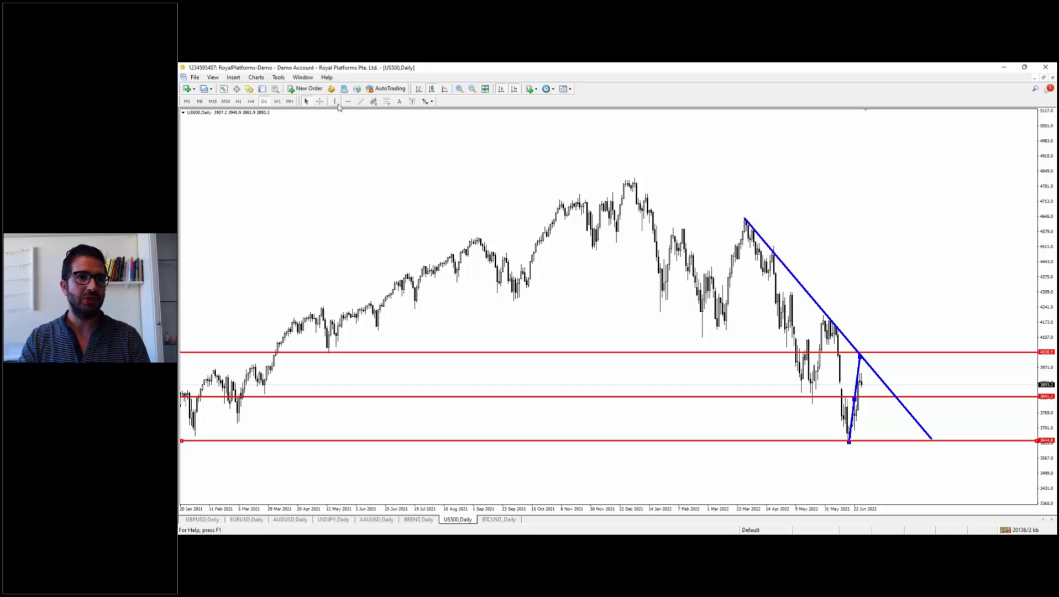
{"action": "left_click", "coordinate": [319, 101]}
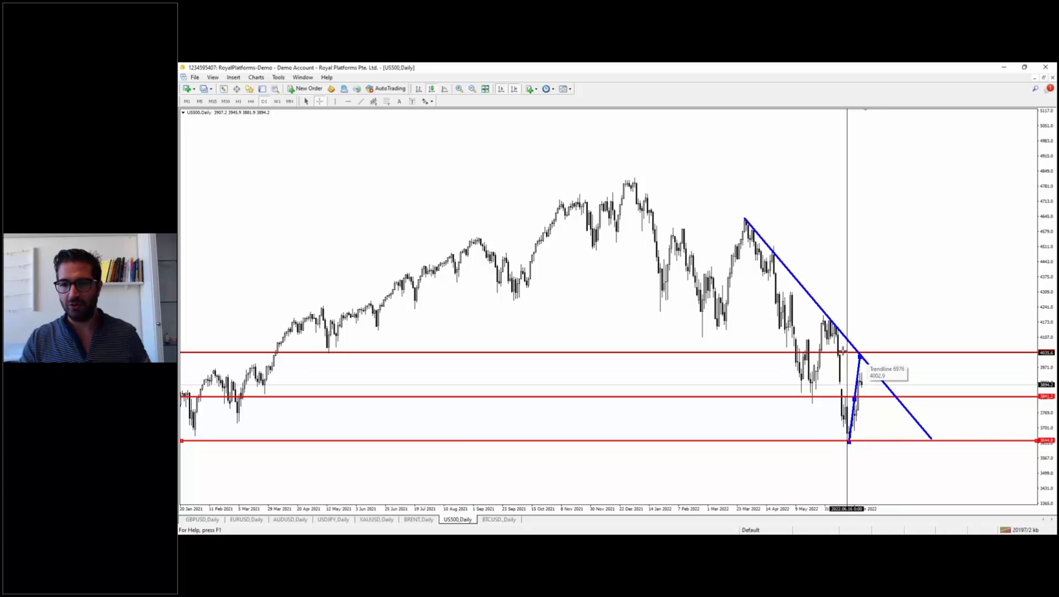
{"action": "left_click", "coordinate": [860, 389]}
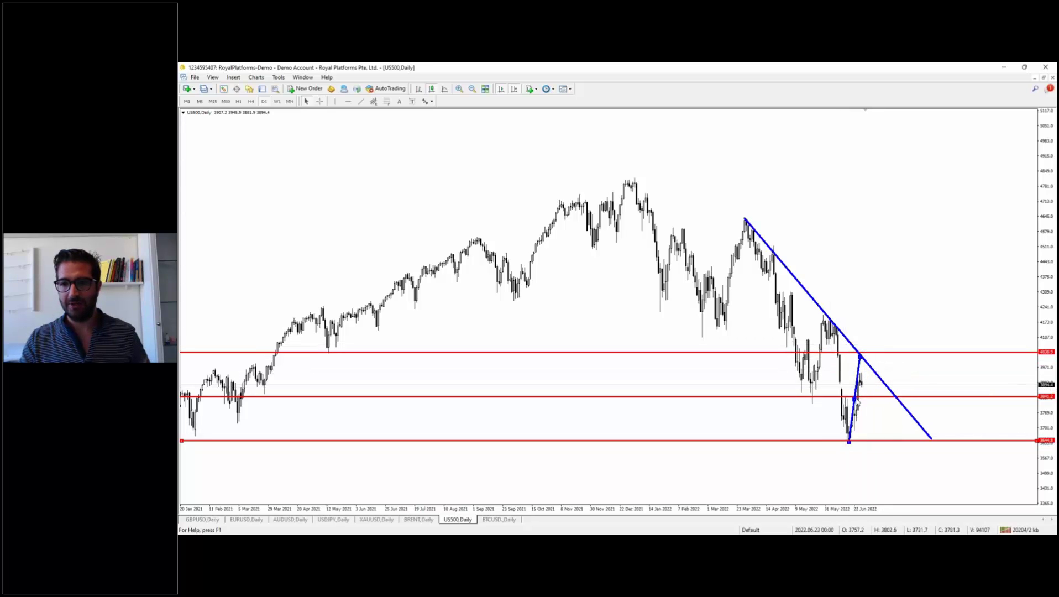
{"action": "mouse_move", "coordinate": [856, 402]}
{"action": "left_mouse_down"}
{"action": "mouse_move", "coordinate": [822, 401]}
{"action": "mouse_move", "coordinate": [855, 397]}
{"action": "left_mouse_up"}
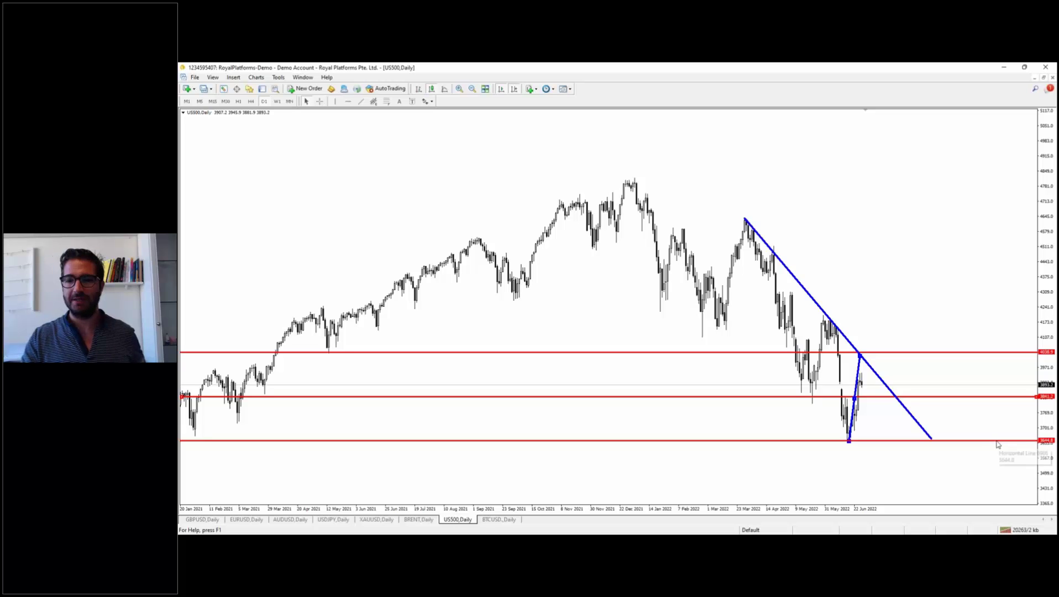
Open the BTCUSD daily chart and examine its price history above the red level with the crosshair
{"action": "left_click", "coordinate": [499, 520]}
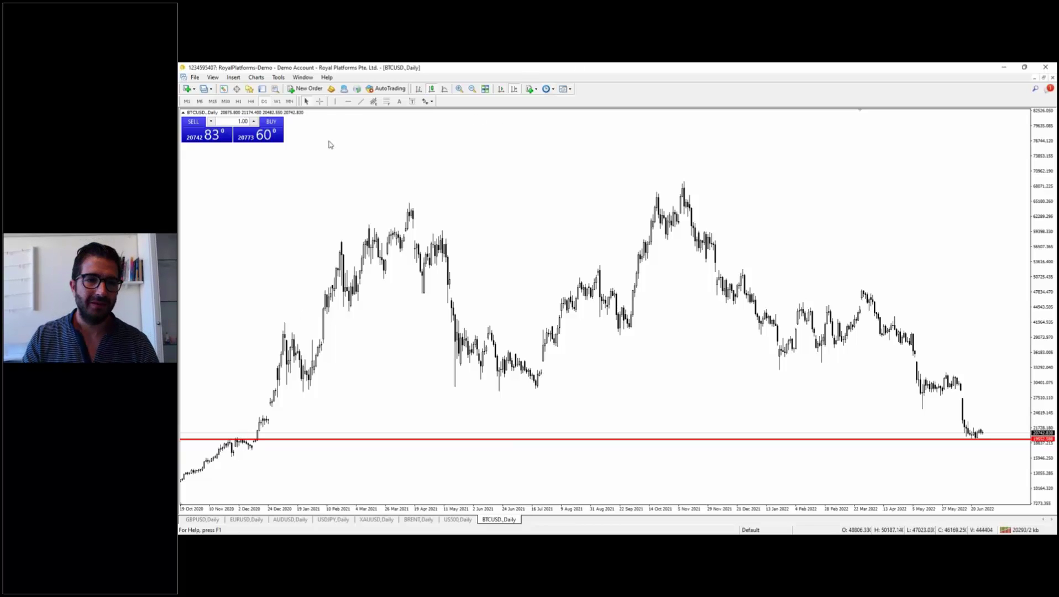
{"action": "left_click", "coordinate": [347, 102]}
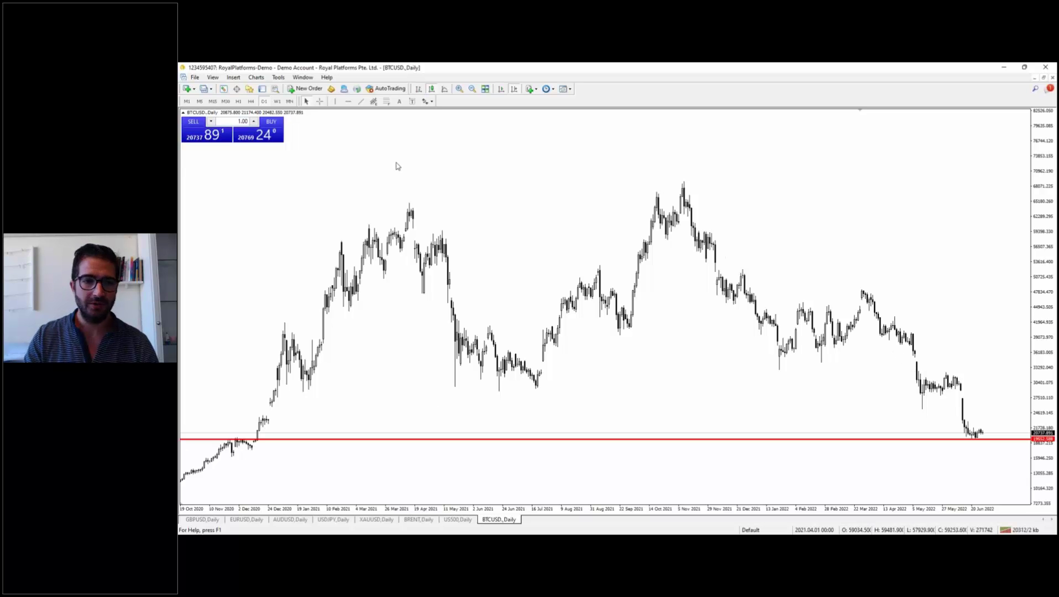
{"action": "left_click", "coordinate": [320, 101]}
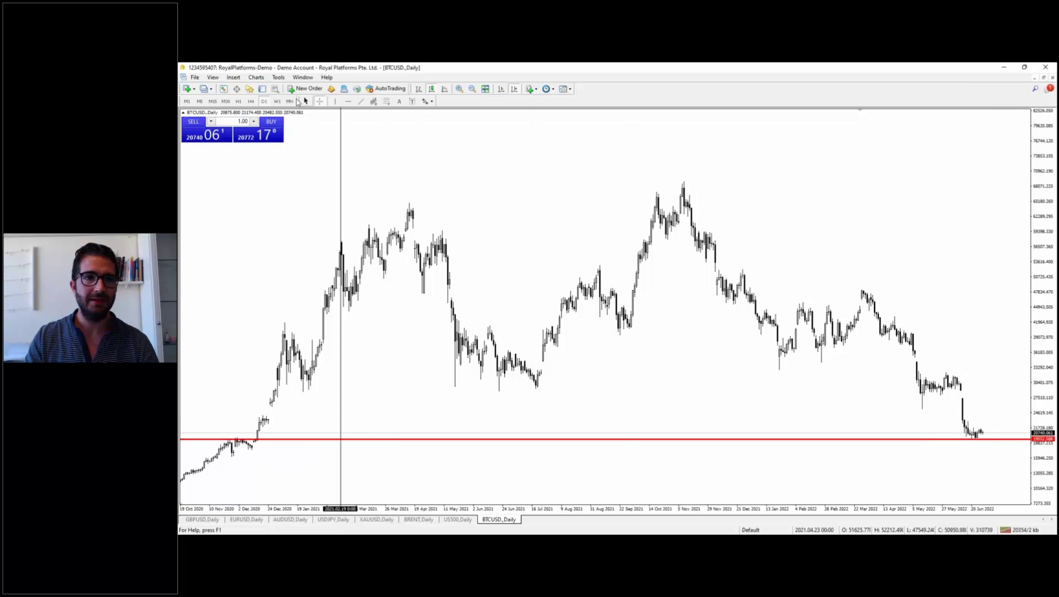
Switch BTCUSD to the four-hour timeframe and mark the sideways range since mid-June with a flat blue equidistant channel above the red level
{"action": "left_click", "coordinate": [251, 101]}
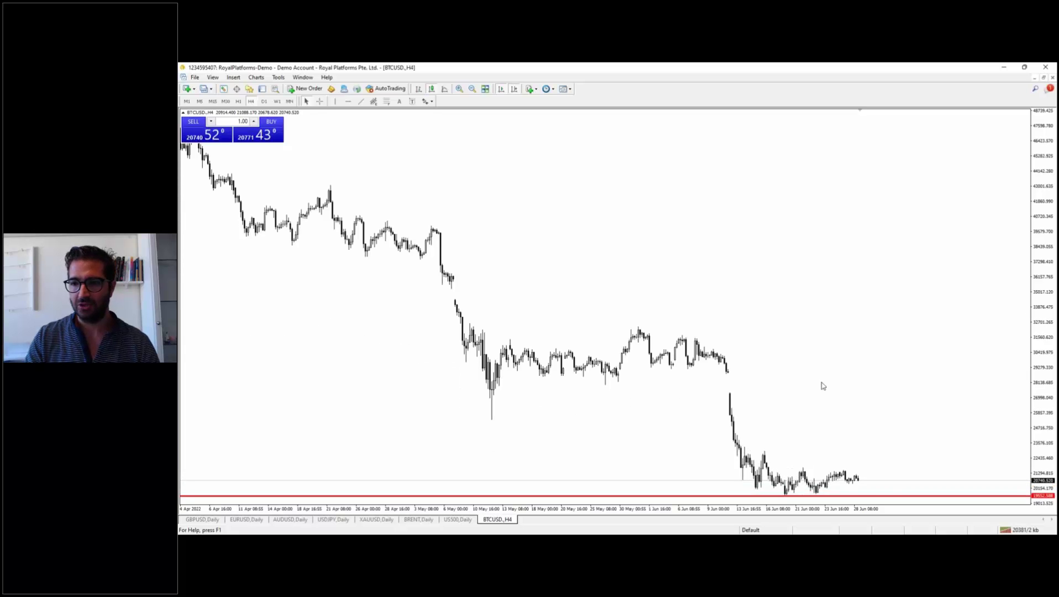
{"action": "left_click_drag", "start_coordinate": [1046, 200], "coordinate": [1046, 204]}
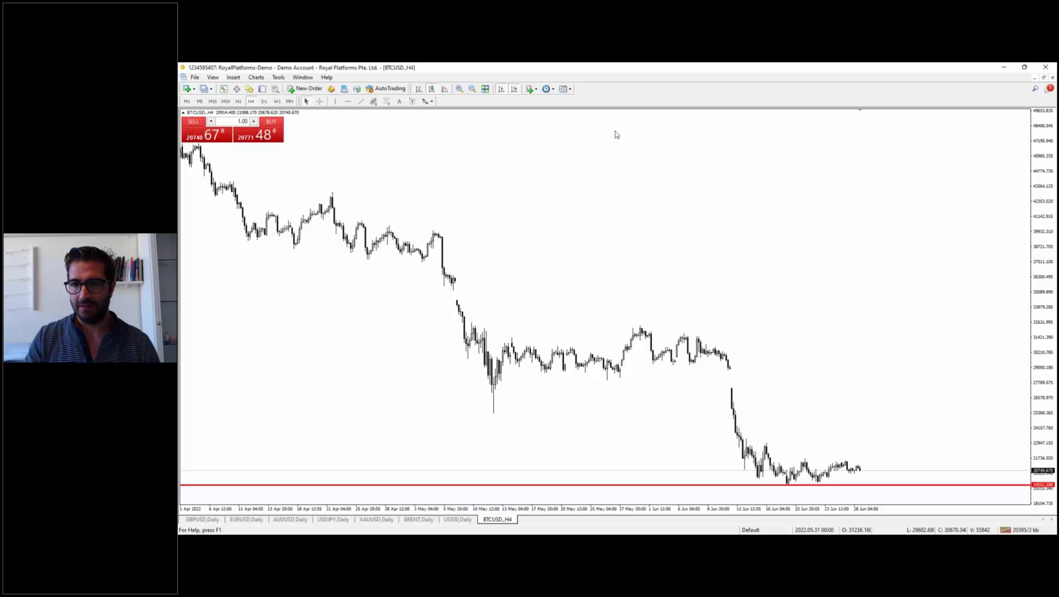
{"action": "left_click", "coordinate": [502, 90]}
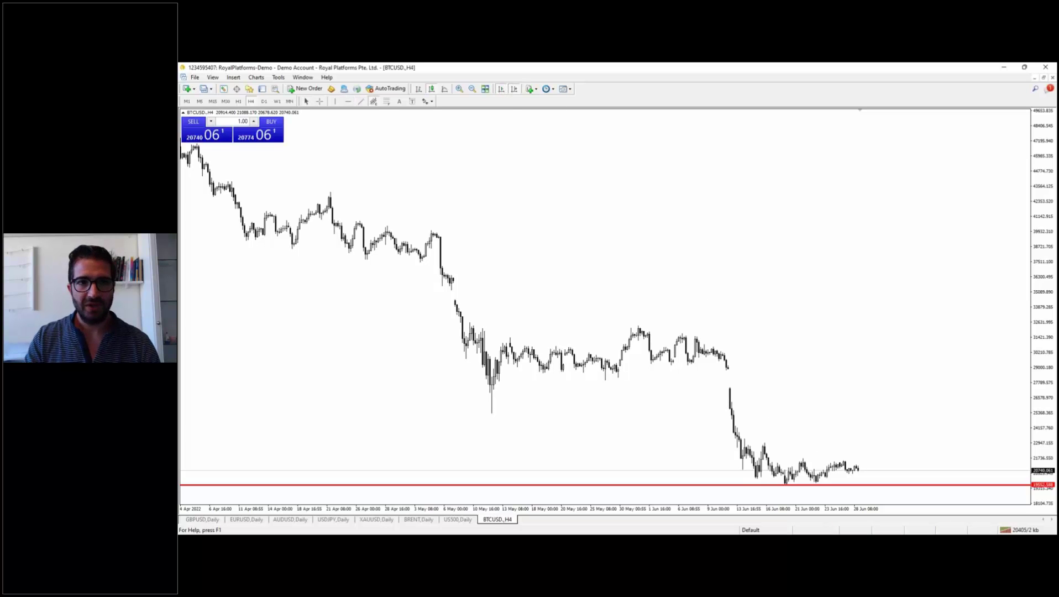
{"action": "left_click_drag", "start_coordinate": [769, 402], "coordinate": [769, 481]}
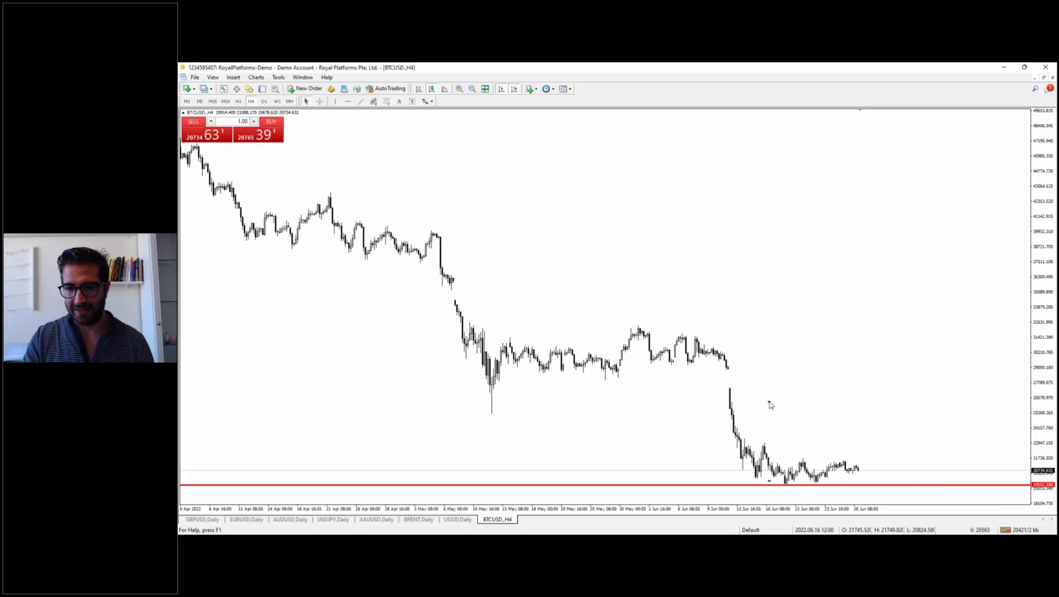
{"action": "left_click_drag", "start_coordinate": [769, 401], "coordinate": [836, 442]}
{"action": "left_click_drag", "start_coordinate": [774, 485], "coordinate": [905, 486]}
{"action": "left_click_drag", "start_coordinate": [835, 445], "coordinate": [761, 458]}
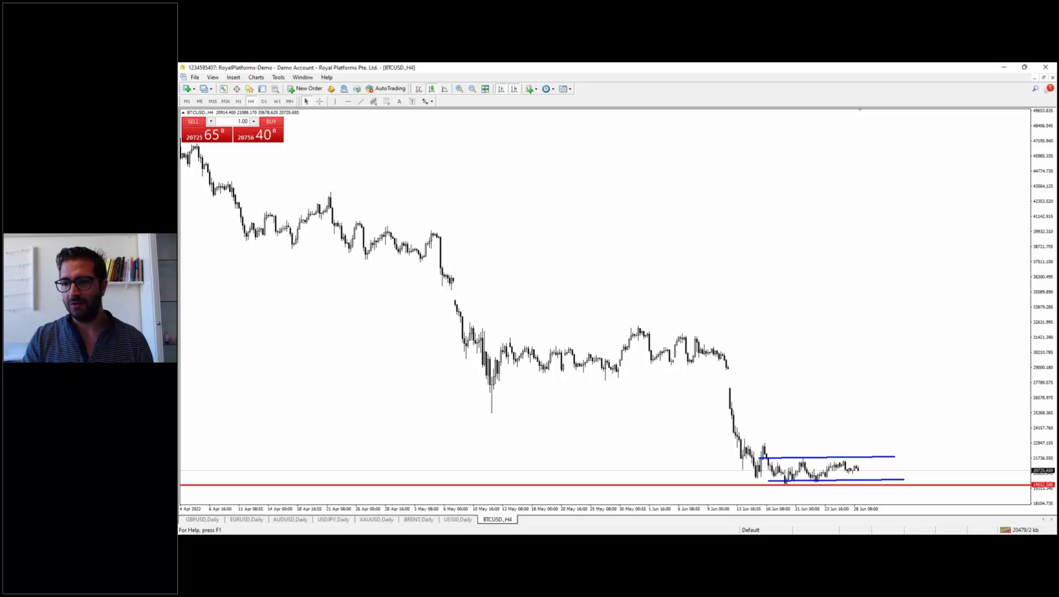
{"action": "left_click_drag", "start_coordinate": [904, 484], "coordinate": [897, 484]}
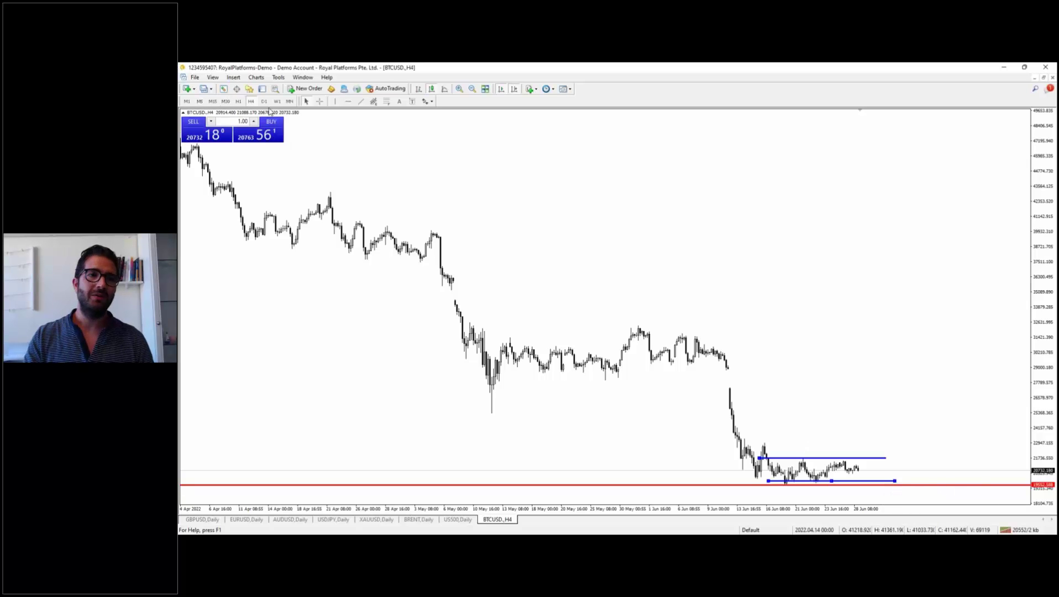
Examine the June range on the BTCUSD daily timeframe with a widened price range
{"action": "left_click", "coordinate": [265, 102]}
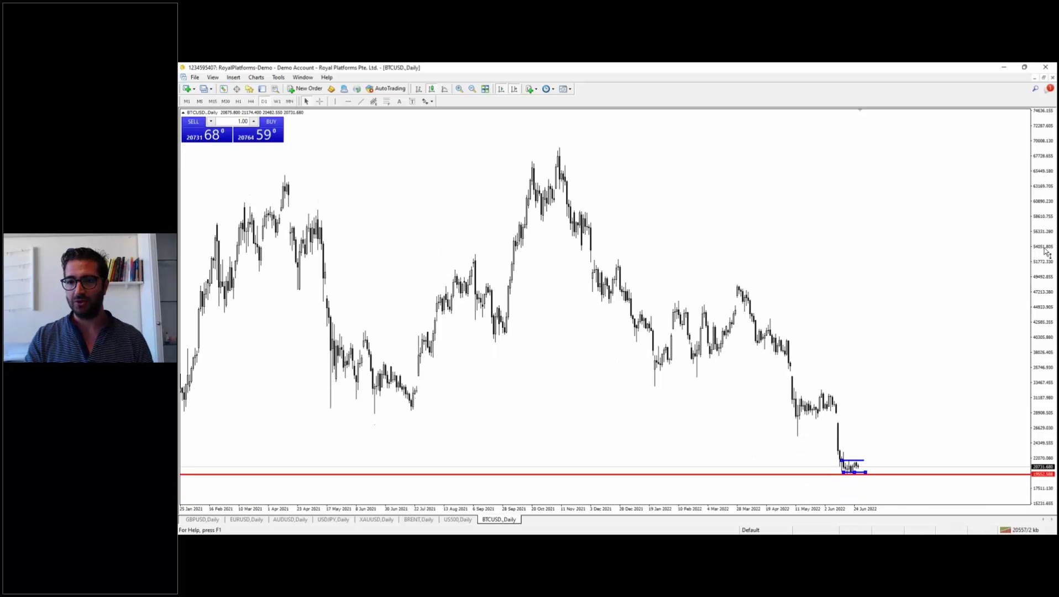
{"action": "left_click_drag", "start_coordinate": [1046, 260], "coordinate": [884, 429]}
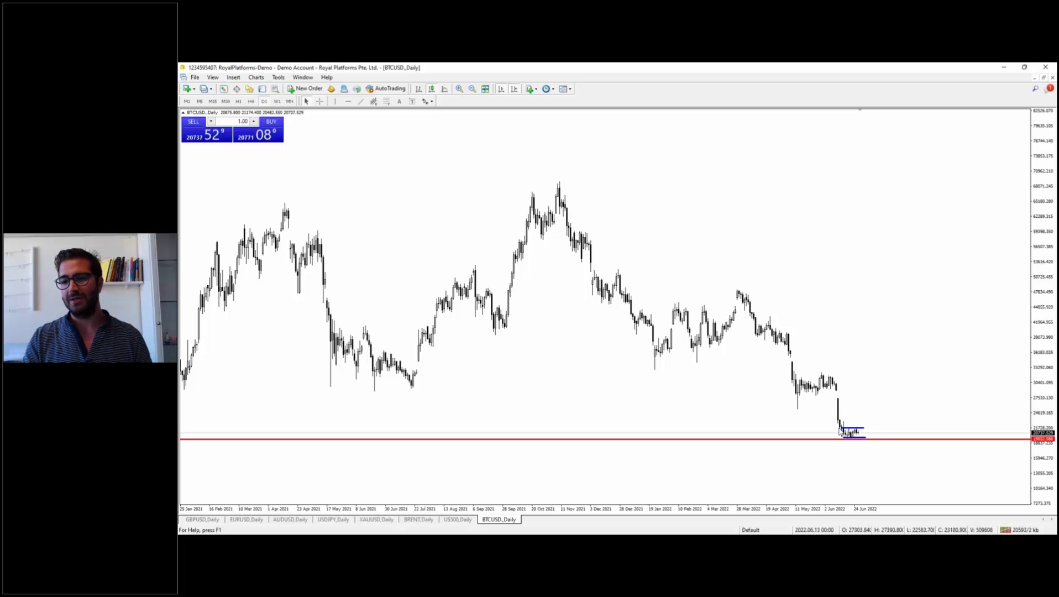
Return BTCUSD to the four-hour timeframe and mark the sideways range from mid-May to early June with a flat equidistant channel
{"action": "left_click", "coordinate": [251, 101]}
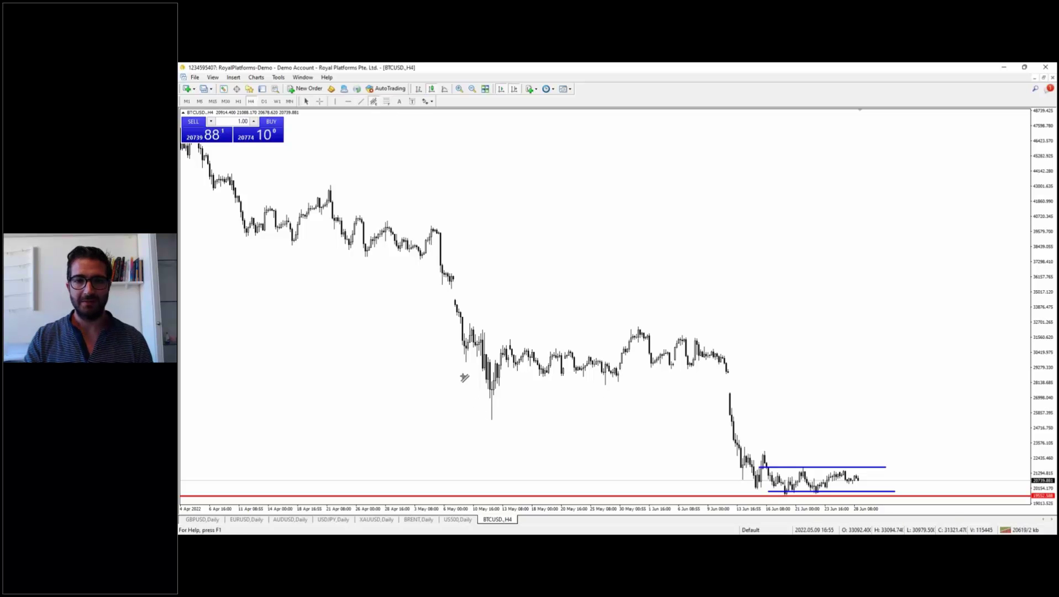
{"action": "left_click_drag", "start_coordinate": [483, 374], "coordinate": [749, 371]}
{"action": "left_click_drag", "start_coordinate": [483, 295], "coordinate": [473, 342]}
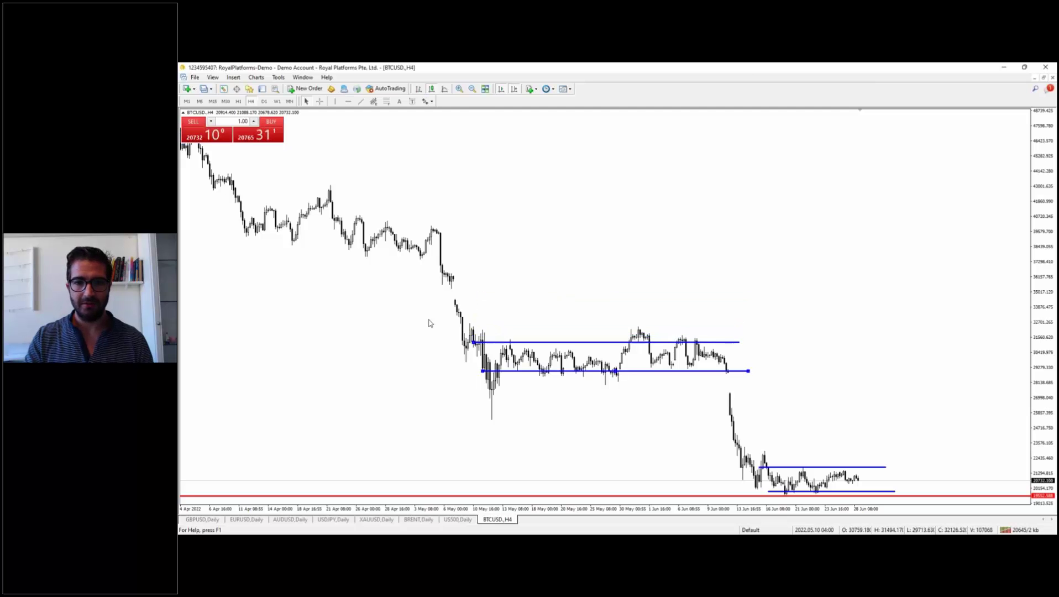
Measure the duration of the May to June range with the crosshair and examine the latest June range for comparison
{"action": "middle_click", "coordinate": [508, 250]}
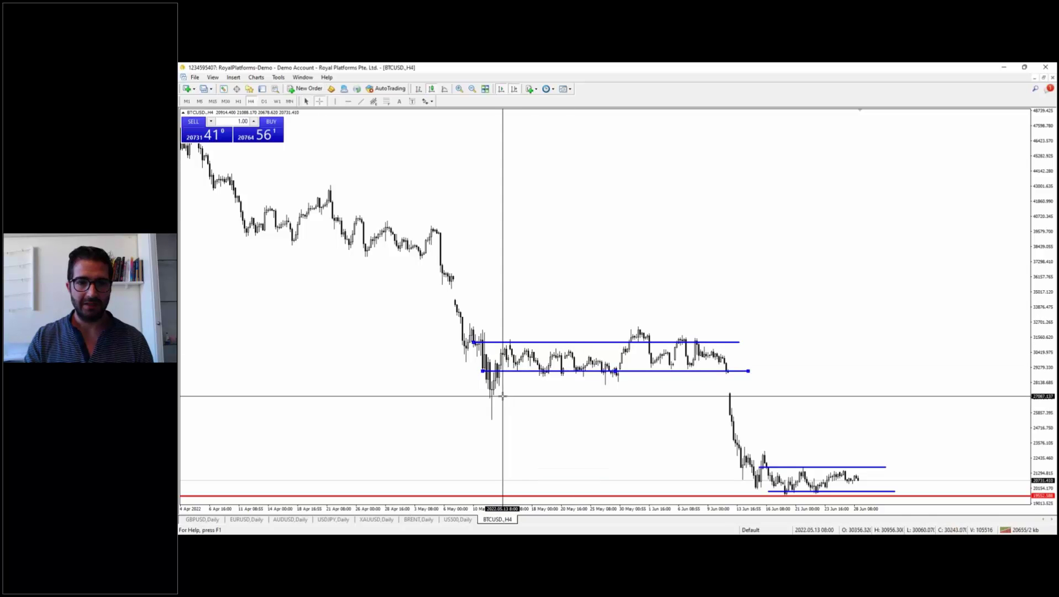
{"action": "left_click", "coordinate": [512, 395]}
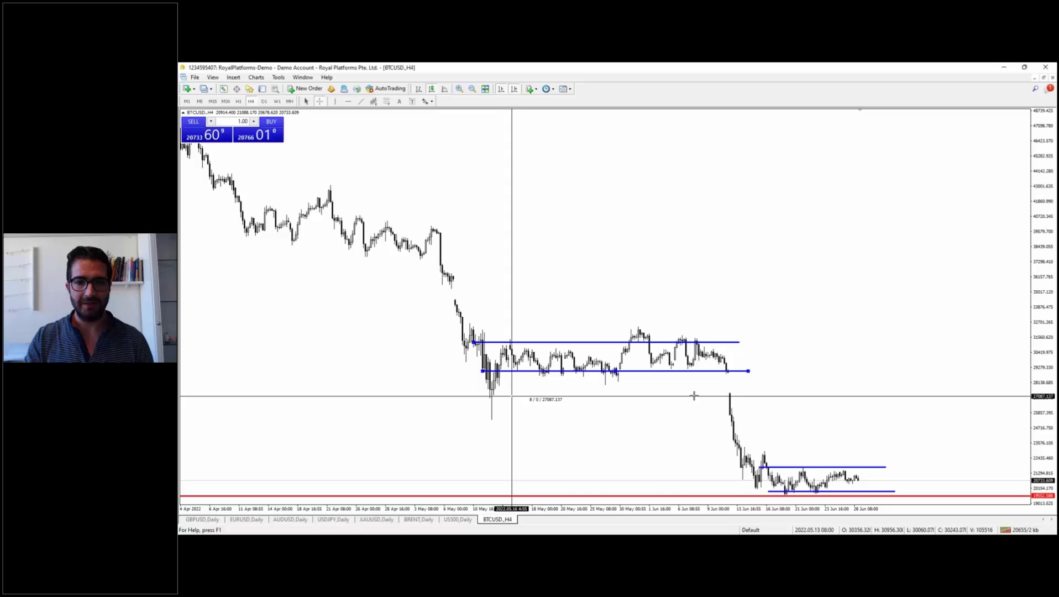
{"action": "left_click", "coordinate": [319, 102]}
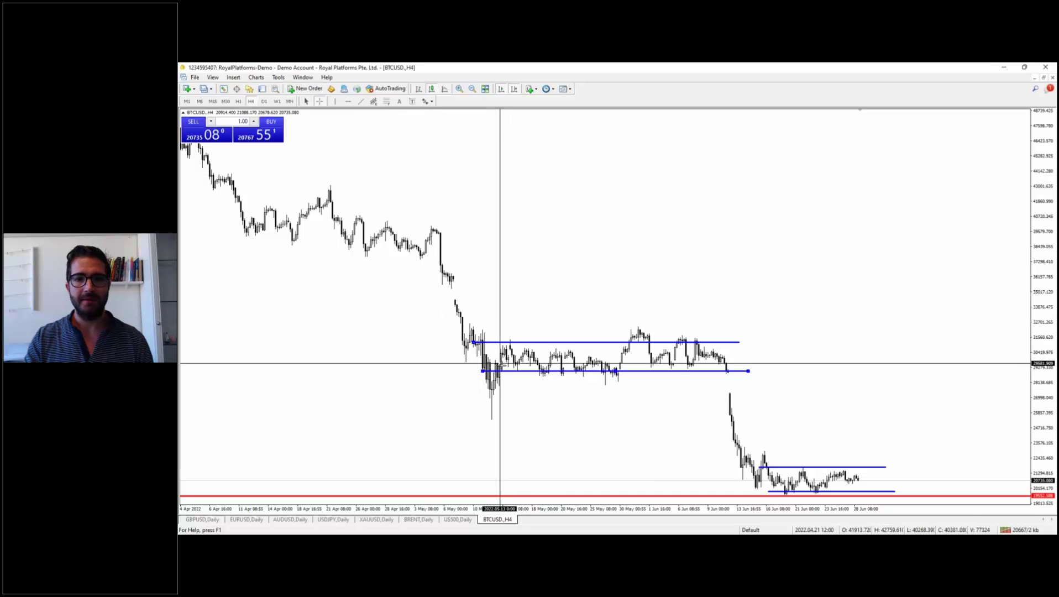
{"action": "left_click_drag", "start_coordinate": [502, 365], "coordinate": [728, 368]}
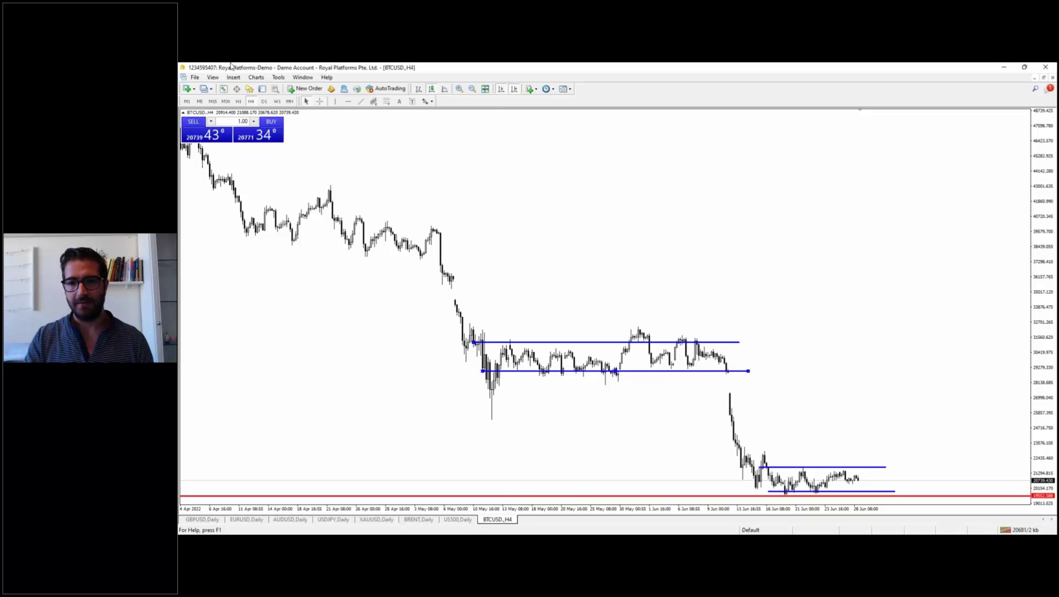
{"action": "left_click", "coordinate": [319, 102]}
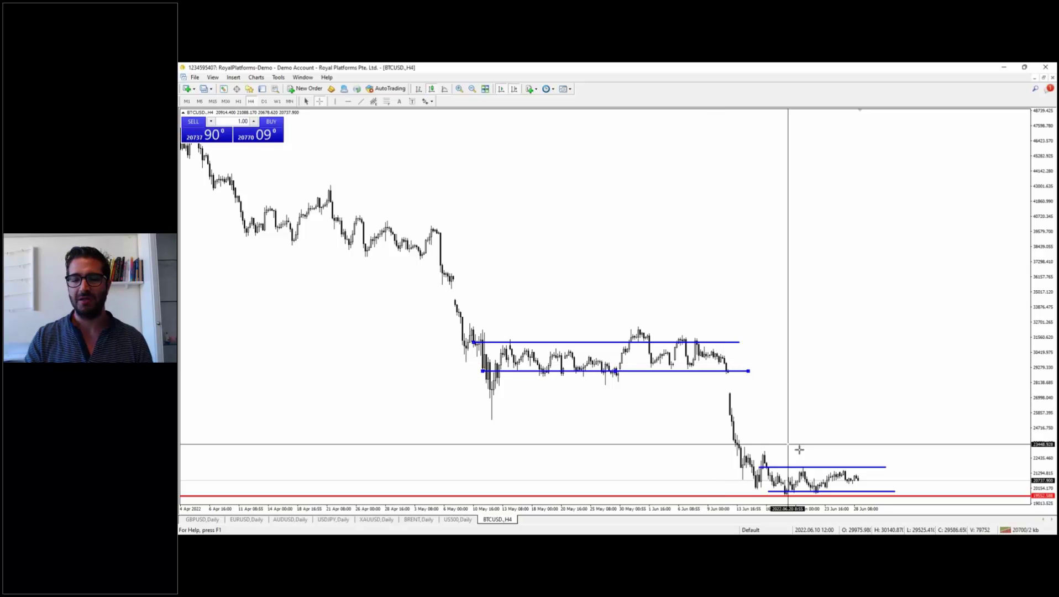
{"action": "left_click", "coordinate": [896, 478]}
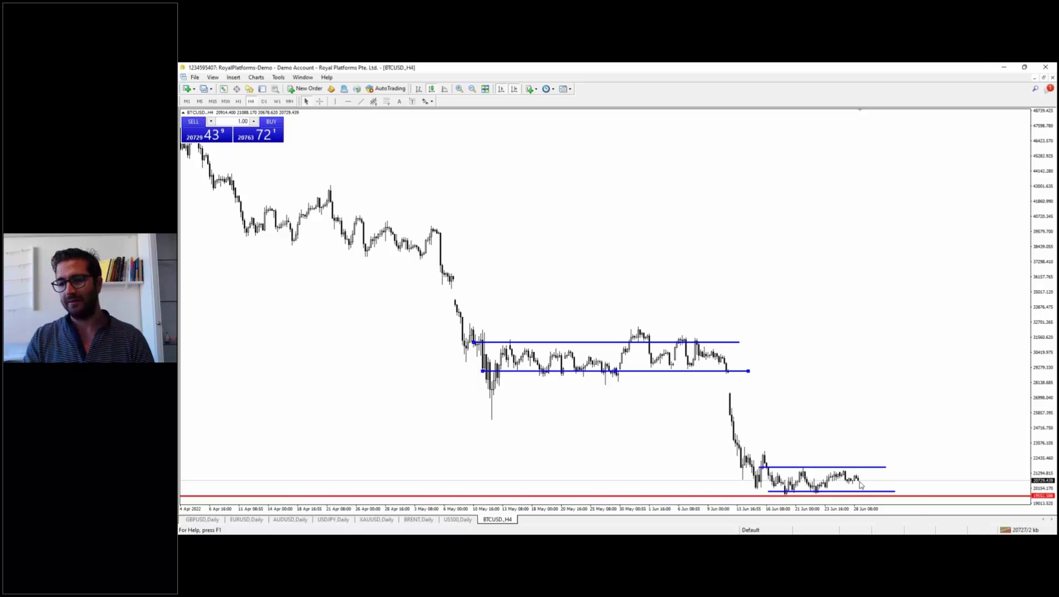
Examine BTCUSD on the 15-minute and hourly timeframes and select the June range channel on the hourly chart
{"action": "mouse_move", "coordinate": [860, 486]}
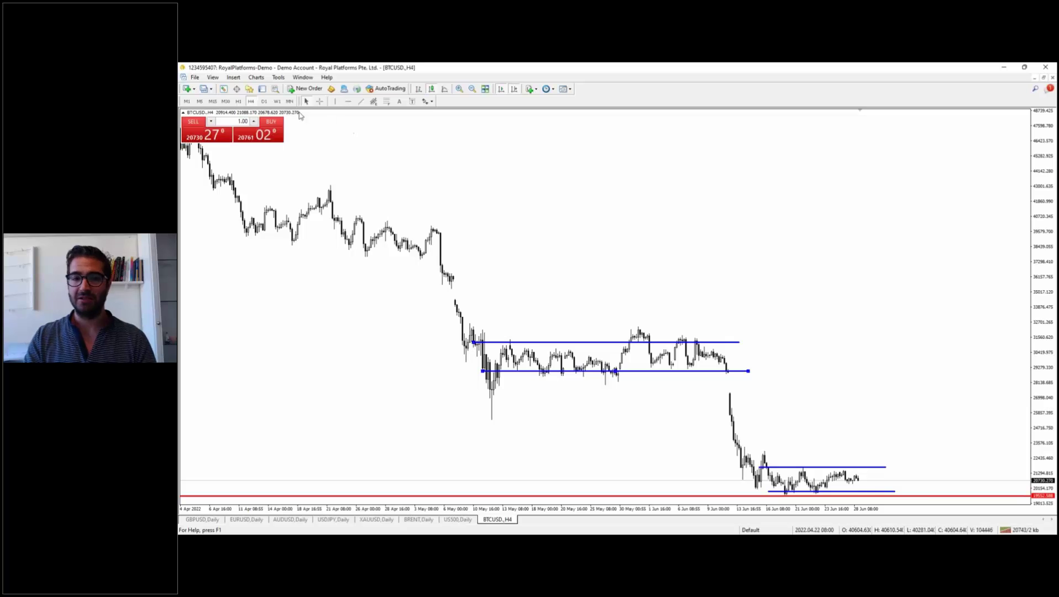
{"action": "left_click", "coordinate": [213, 101]}
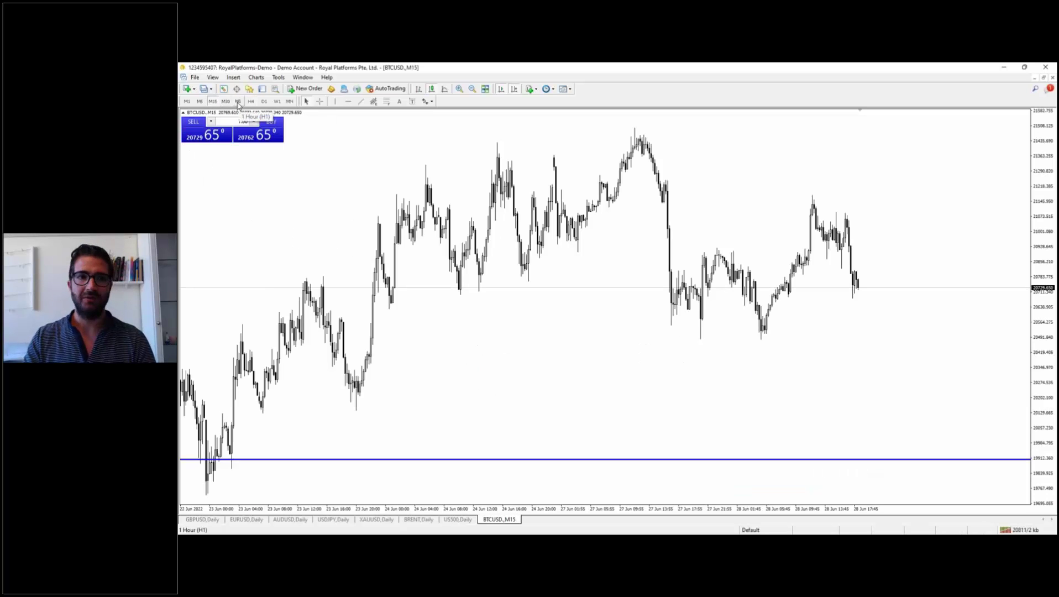
{"action": "left_click", "coordinate": [238, 102]}
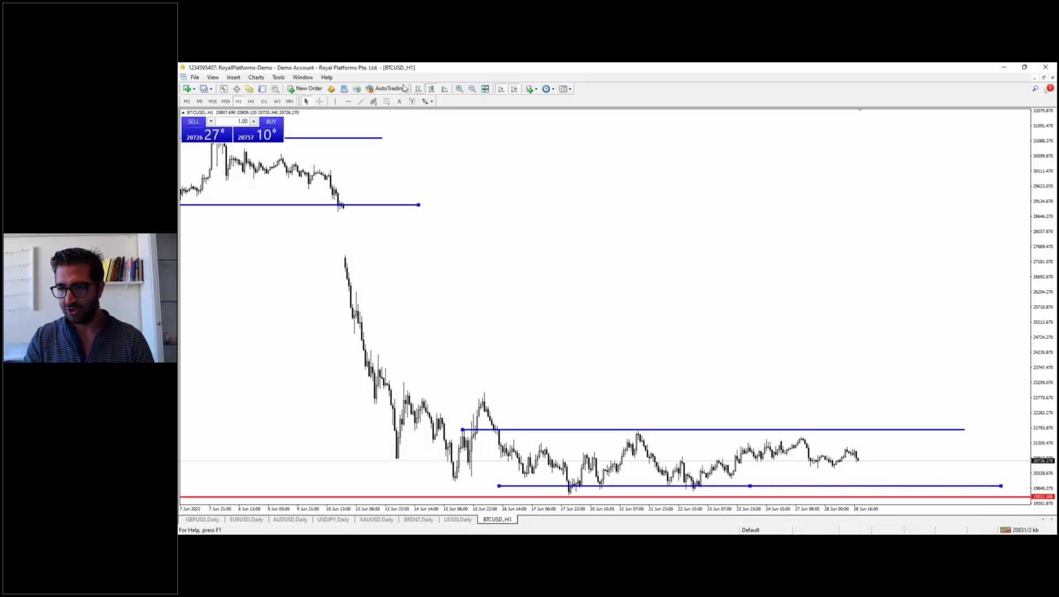
{"action": "left_click", "coordinate": [916, 485]}
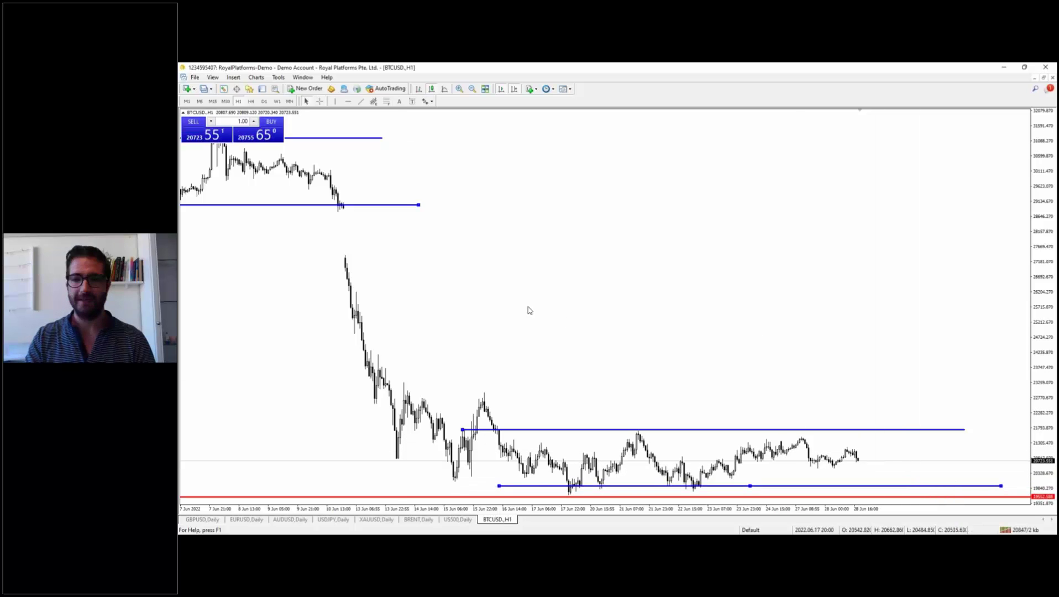
Examine BTCUSD from the four-hour up to the daily, weekly and monthly timeframes with a widened price range
{"action": "left_click", "coordinate": [253, 101]}
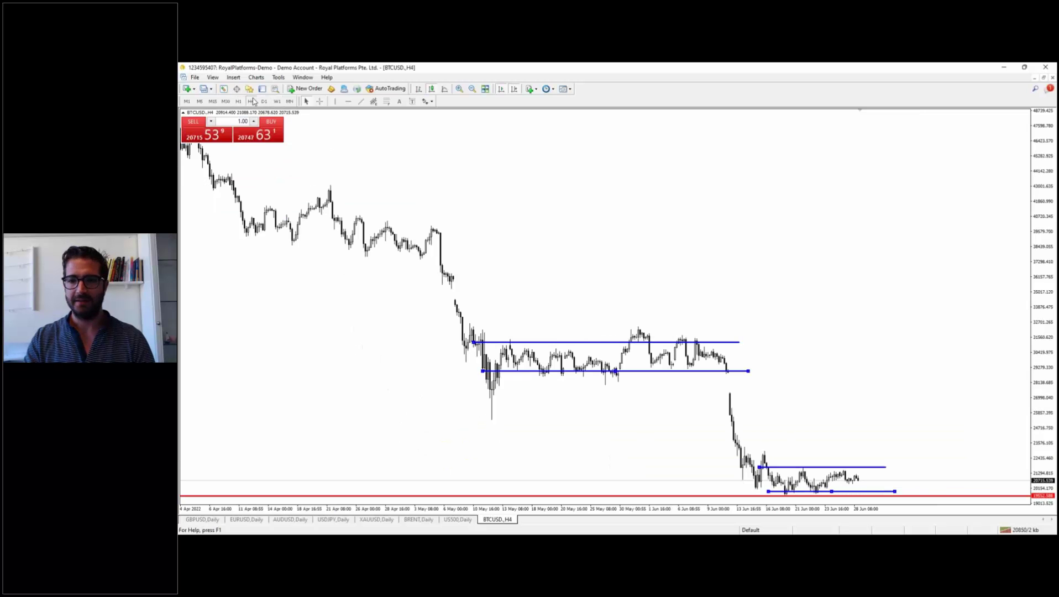
{"action": "left_click", "coordinate": [263, 102]}
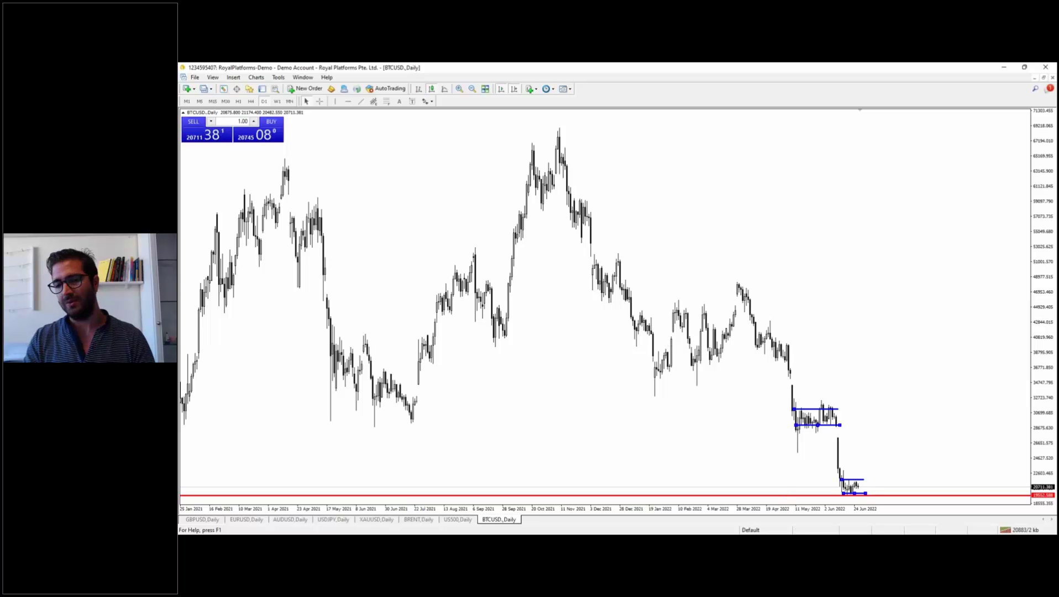
{"action": "left_click_drag", "start_coordinate": [1039, 168], "coordinate": [827, 337]}
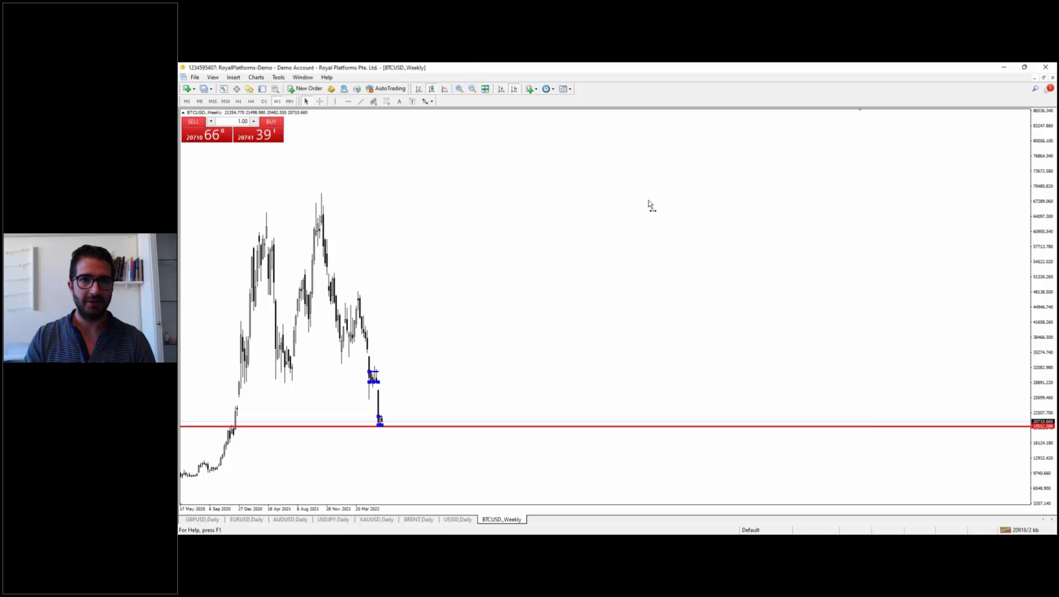
{"action": "left_click", "coordinate": [288, 102]}
{"action": "left_click", "coordinate": [277, 102]}
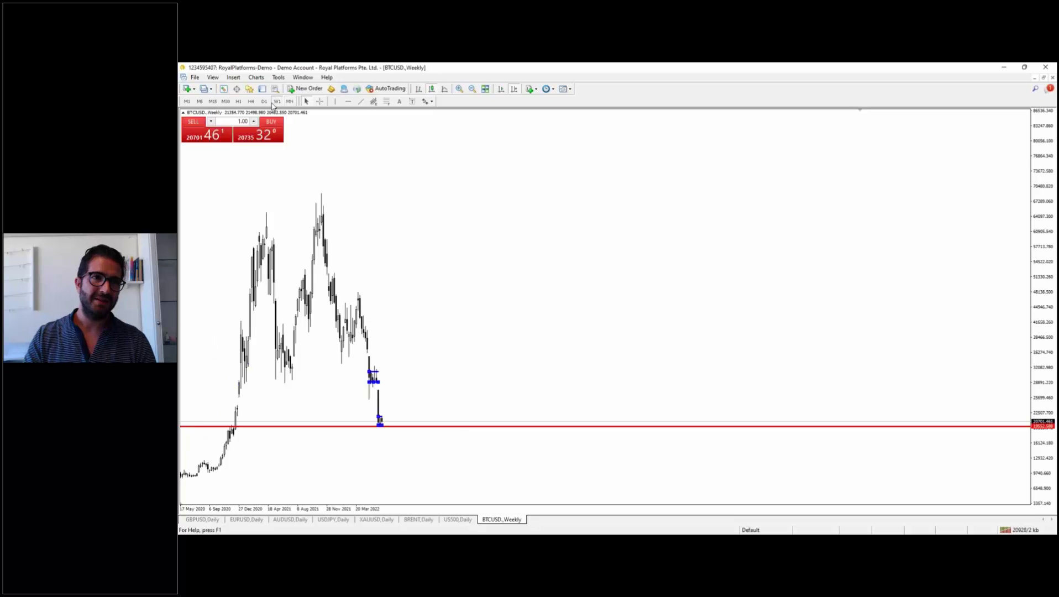
Return BTCUSD to the daily timeframe, inspect the late-2020 rise with the crosshair, and bring the chart back to the latest bars
{"action": "left_click", "coordinate": [264, 101]}
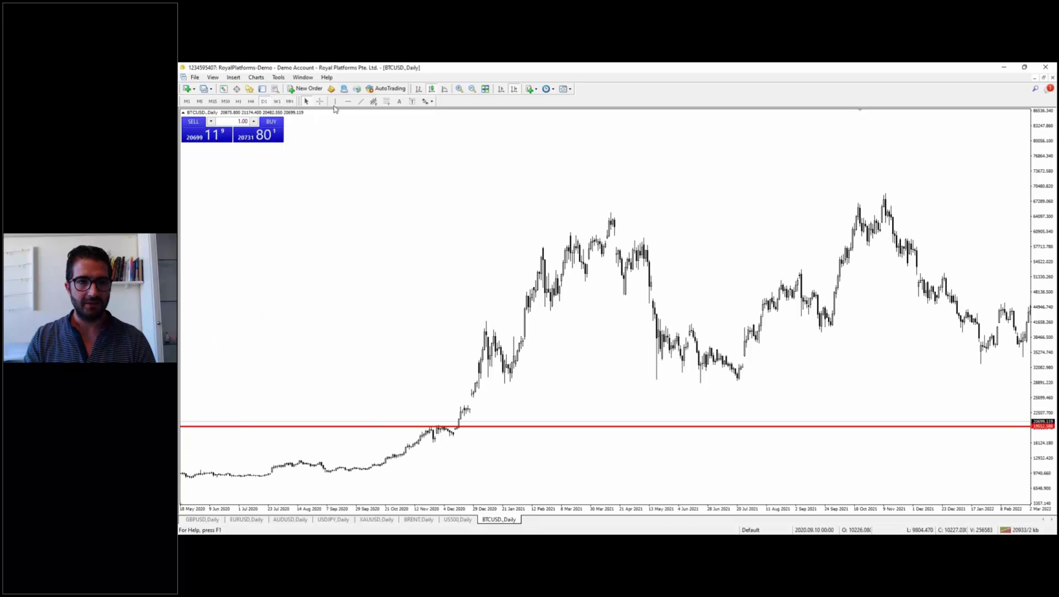
{"action": "middle_click", "coordinate": [378, 439]}
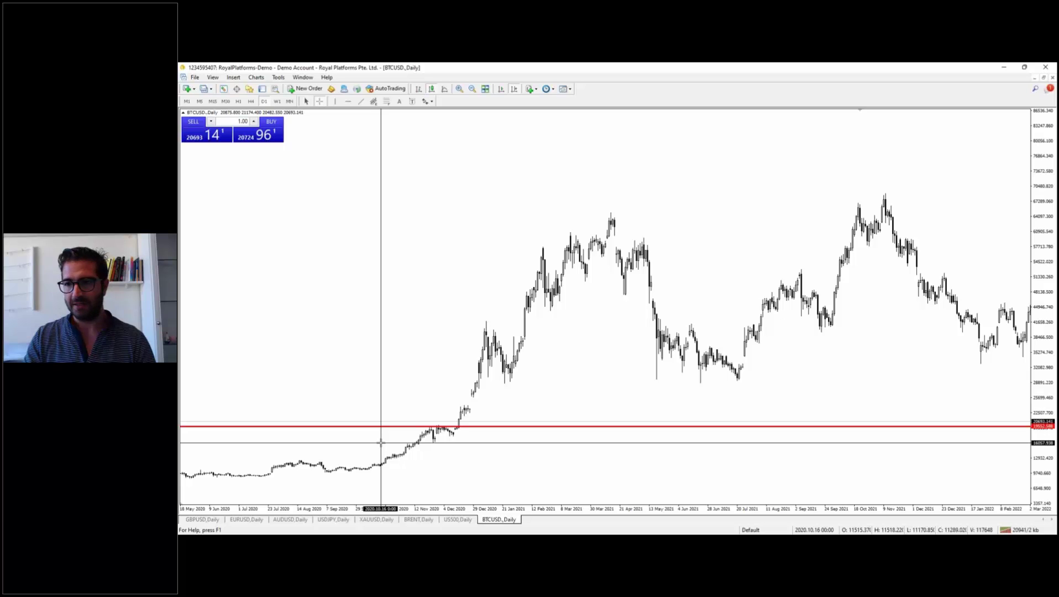
{"action": "middle_click", "coordinate": [494, 290]}
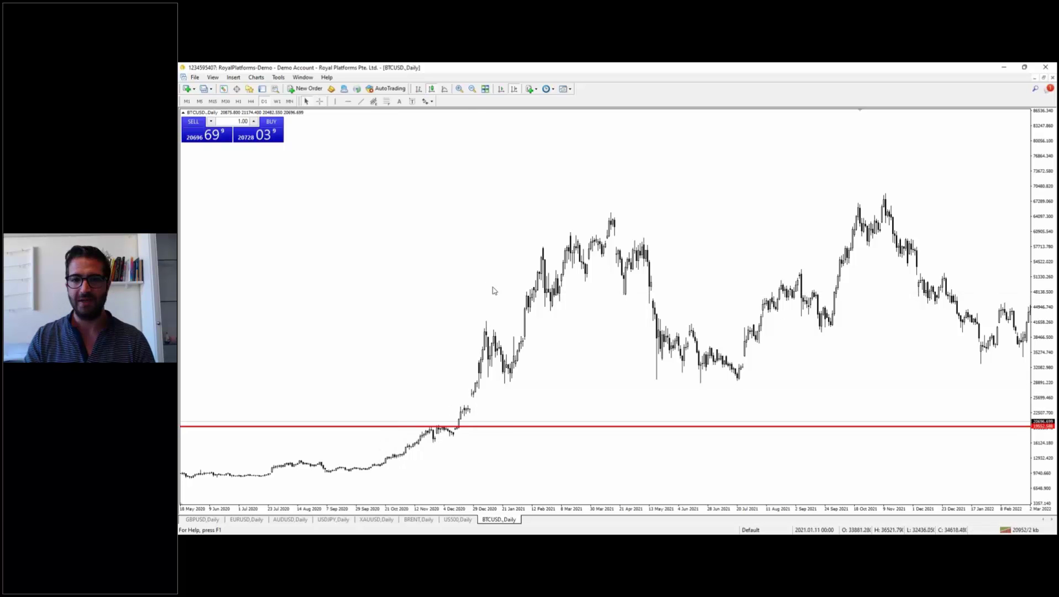
{"action": "key", "text": "End"}
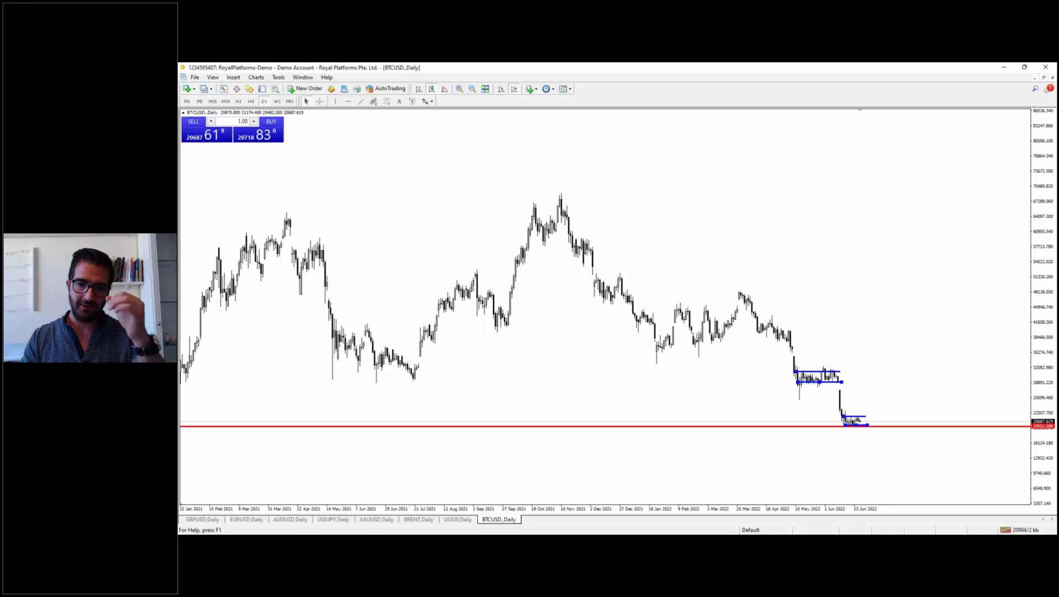
Switch to the presentation and advance from the covered markets to the Q&A slide
{"action": "key", "text": "alt+Tab"}
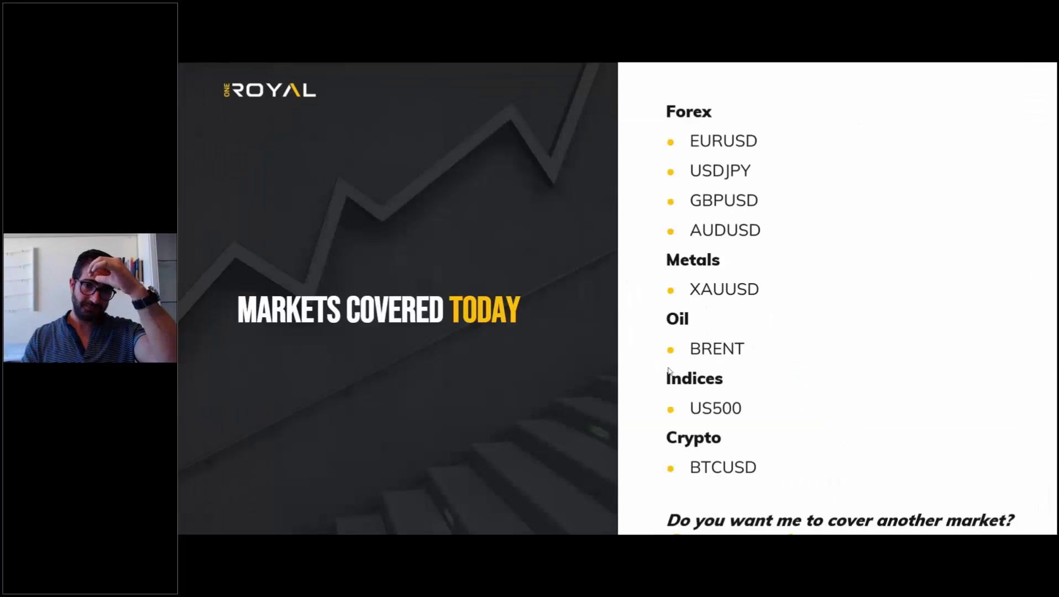
{"action": "key", "text": "Right"}
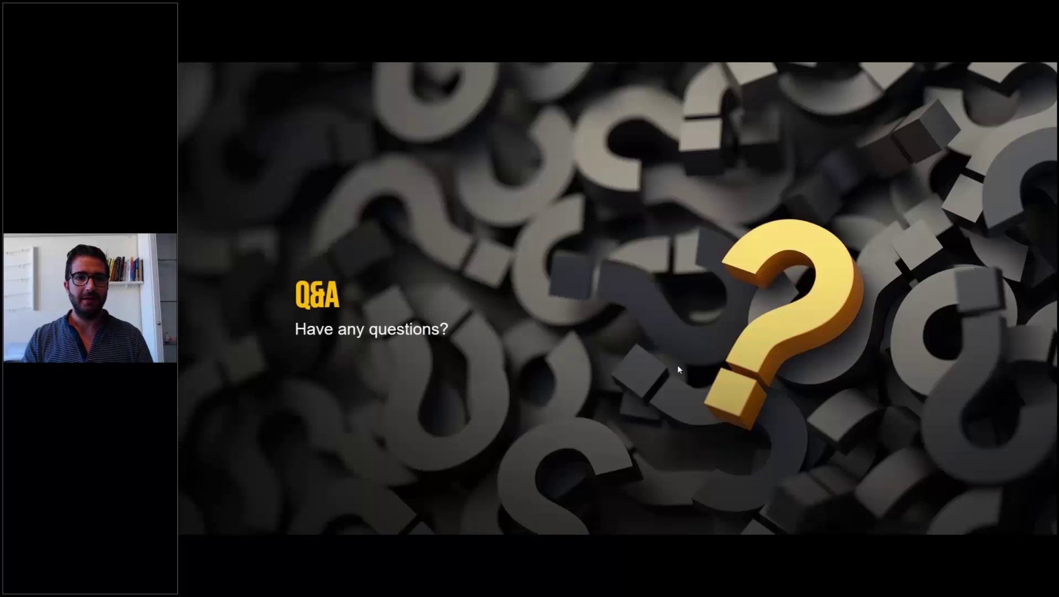